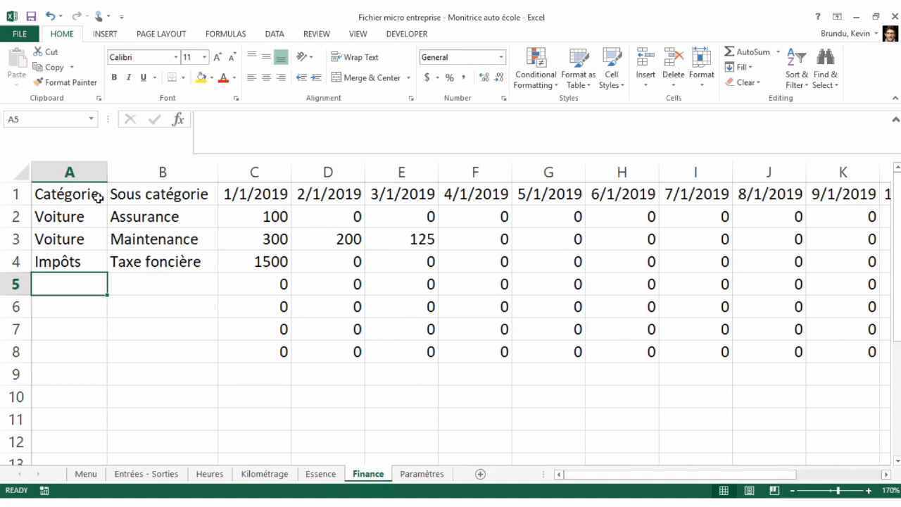
Step: Examine the category and subcategory rows and their formulas in the 1/1/2019 column of the Finance sheet
drag(85, 211, 194, 261)
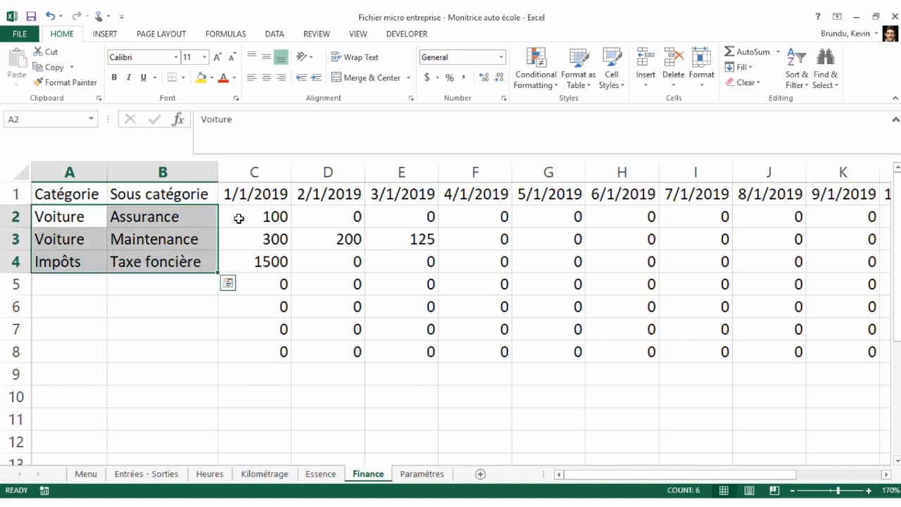
click(240, 217)
click(243, 236)
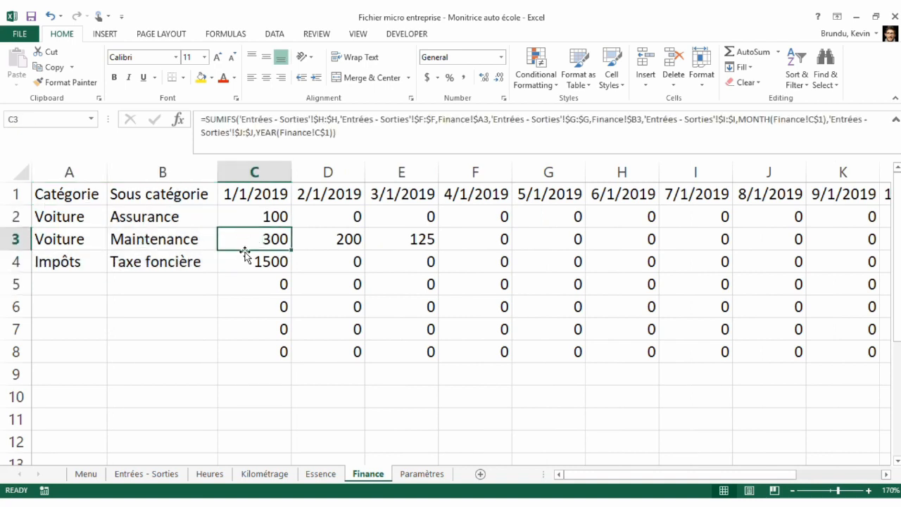
click(243, 260)
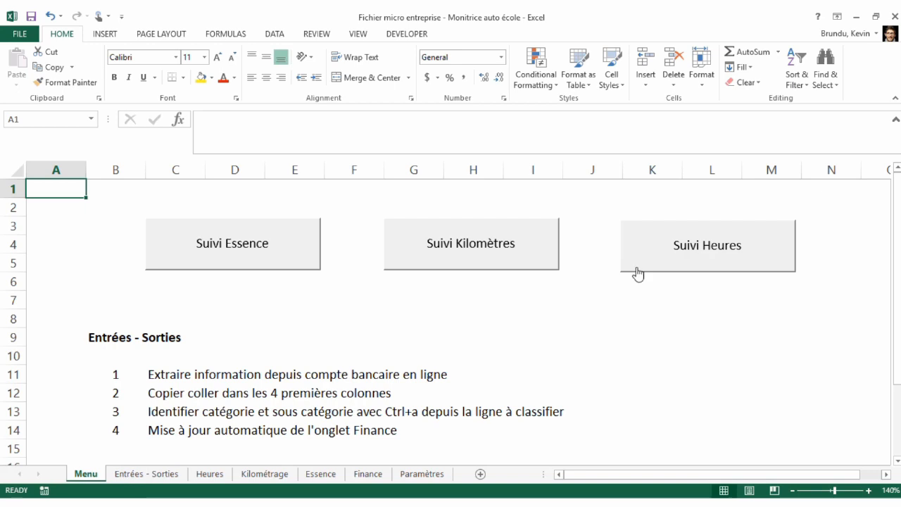
Step: Review the Suivi Heures, Suivi Kilomètres and Suivi Essence entry forms from the Menu sheet, cancelling each without entering data
click(662, 255)
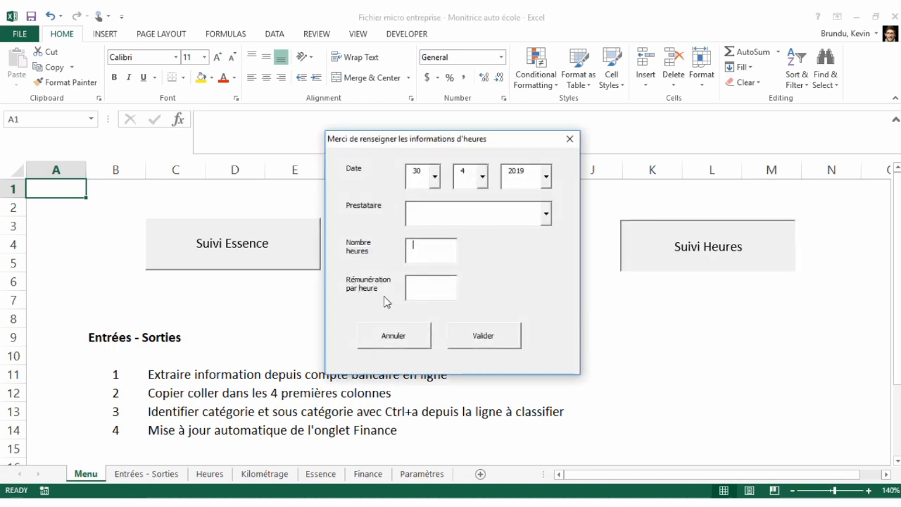
click(396, 335)
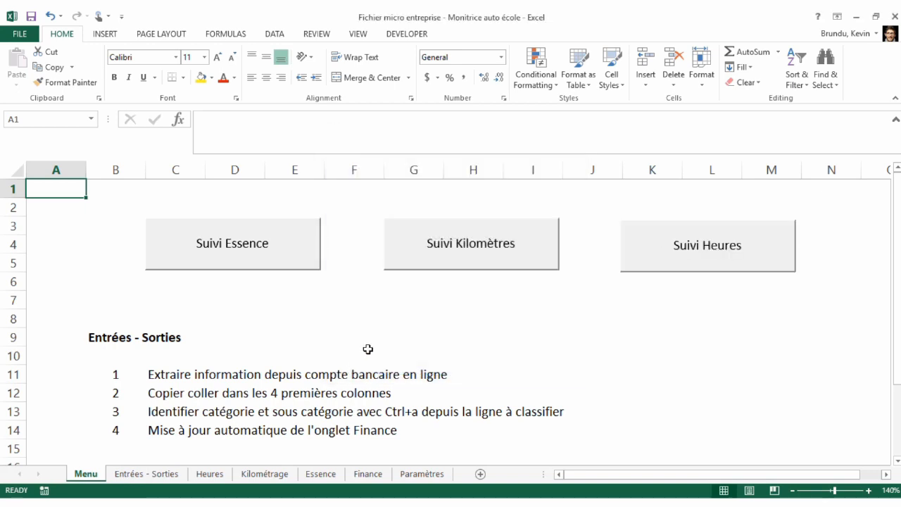
click(458, 253)
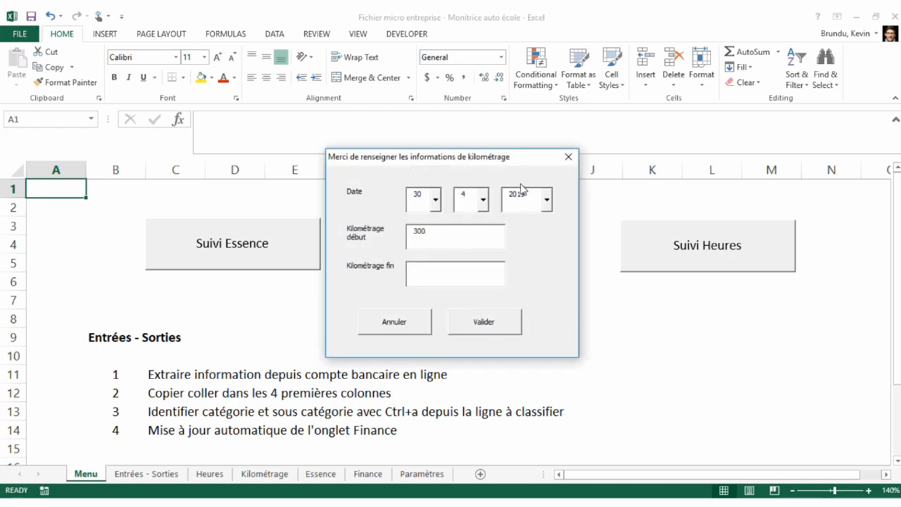
click(396, 325)
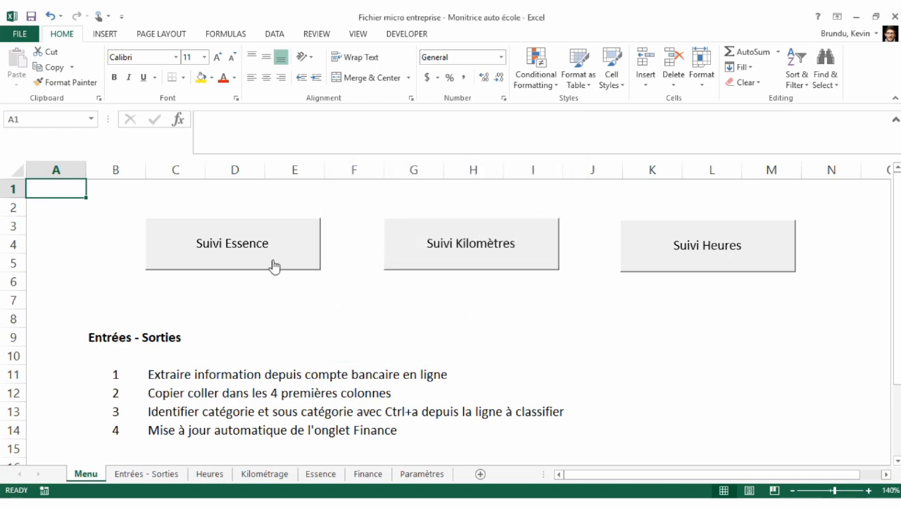
click(237, 244)
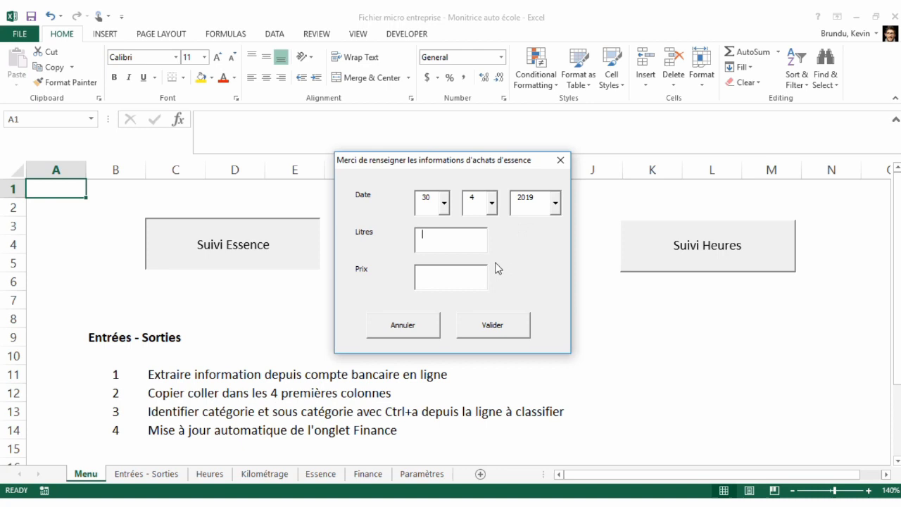
click(414, 331)
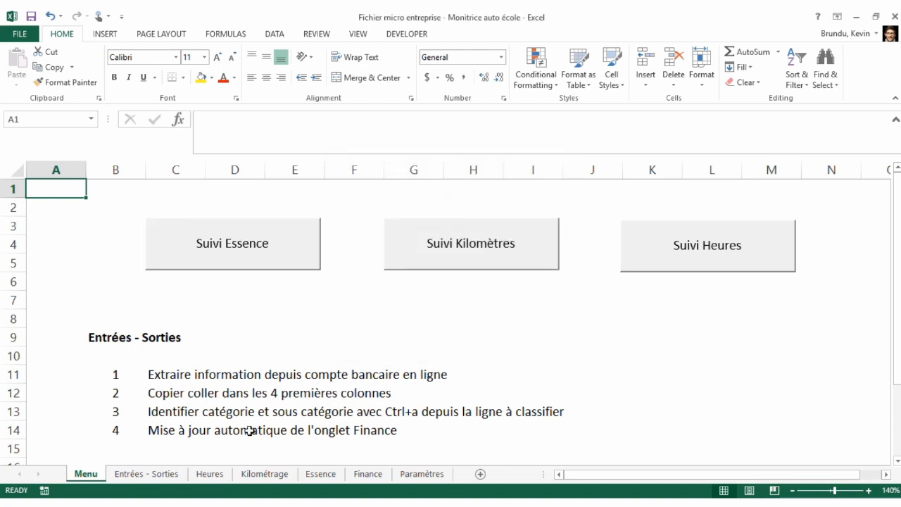
Step: Add a new worksheet after Kilométrage and name it Essence
click(320, 474)
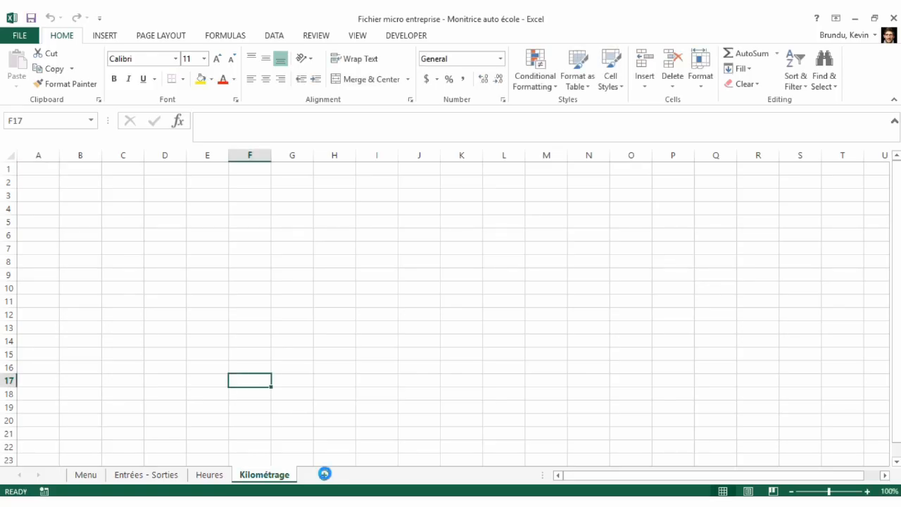
click(324, 472)
right_click(320, 474)
click(363, 351)
text(Essence)
click(131, 340)
click(55, 290)
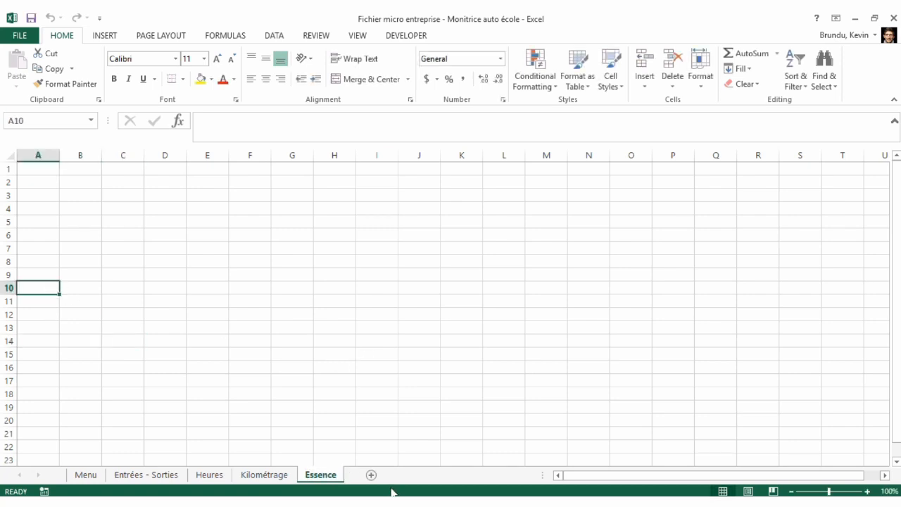
Step: Add another worksheet after Essence and name it Finance
click(370, 475)
right_click(362, 474)
click(388, 351)
text(F)
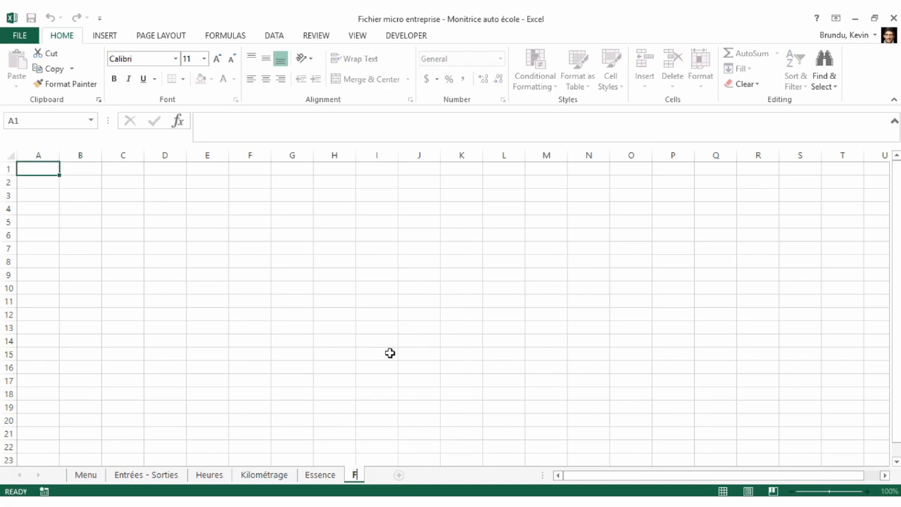
text(inance)
click(131, 340)
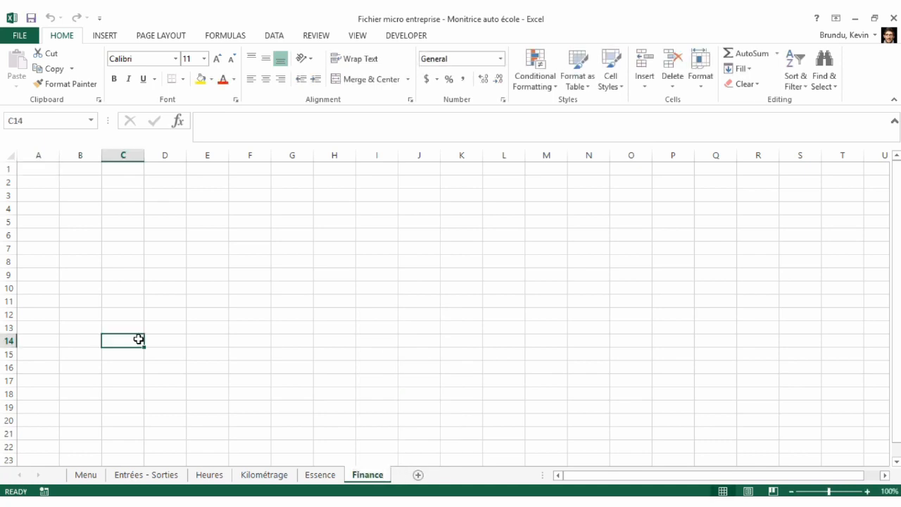
Step: On the Kilométrage sheet, convert the range A1:G2 into a table that uses the first row as headers
click(264, 474)
click(145, 260)
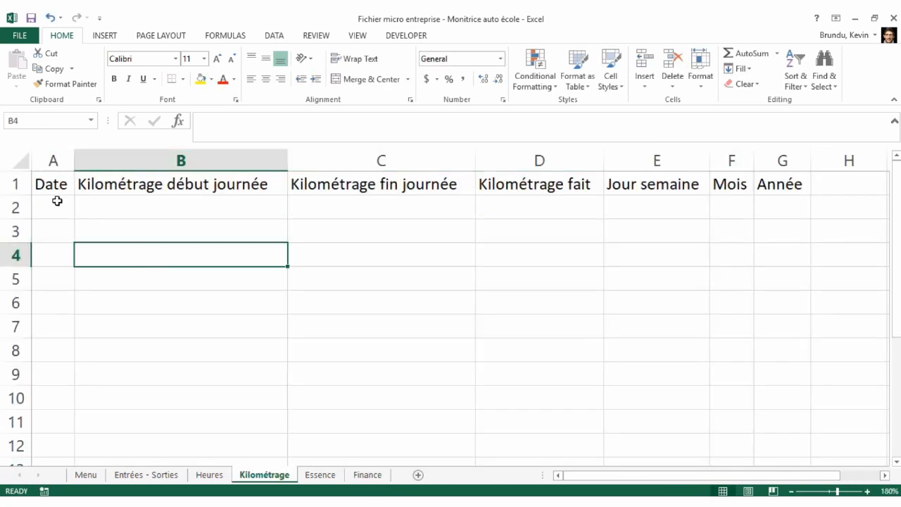
click(41, 184)
key(ctrl+shift+Right)
key(shift+Down)
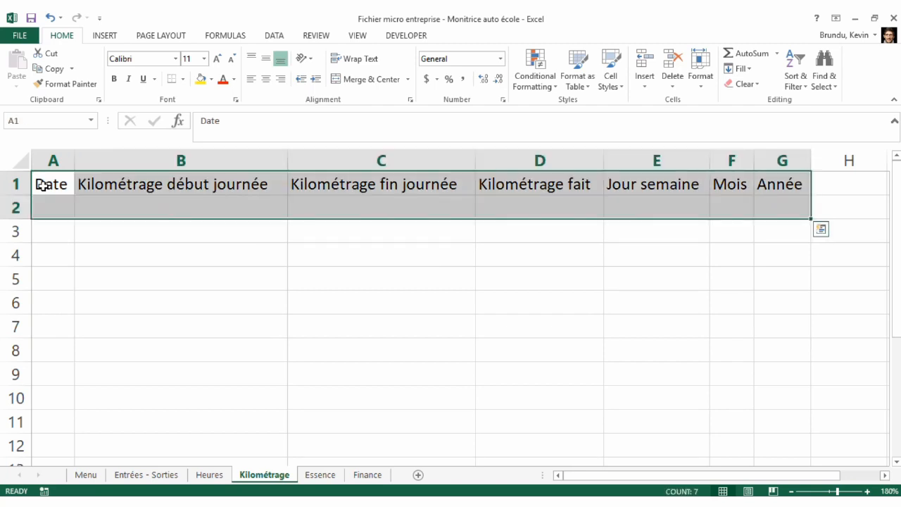
click(104, 35)
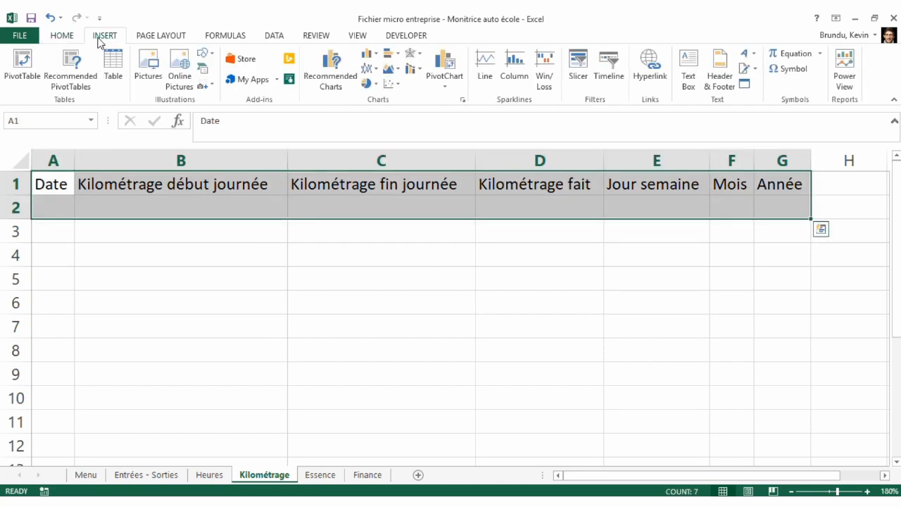
click(113, 70)
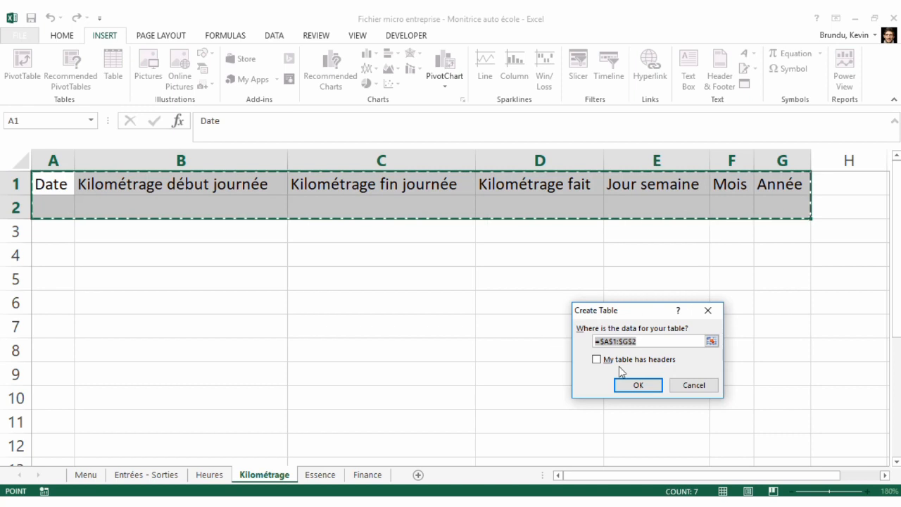
click(596, 359)
click(636, 385)
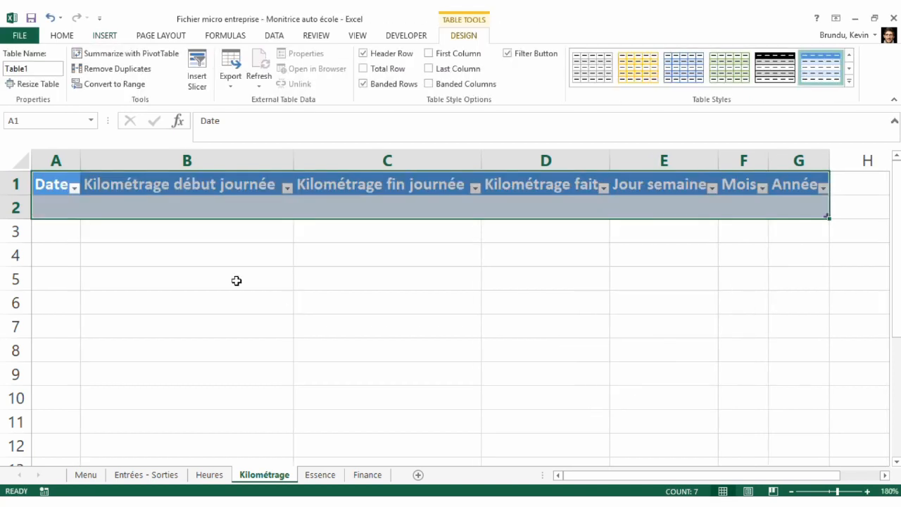
Step: Widen the Date column of the Kilométrage table
click(235, 280)
click(57, 209)
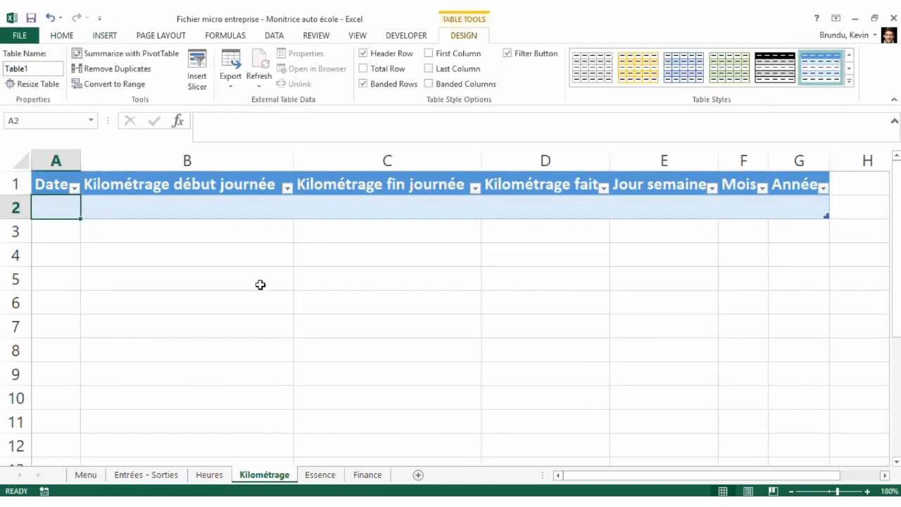
drag(80, 160, 110, 158)
Step: Calculate Kilométrage fait in D2 as Kilométrage fin journée minus Kilométrage début journée, using the table's column references
click(575, 202)
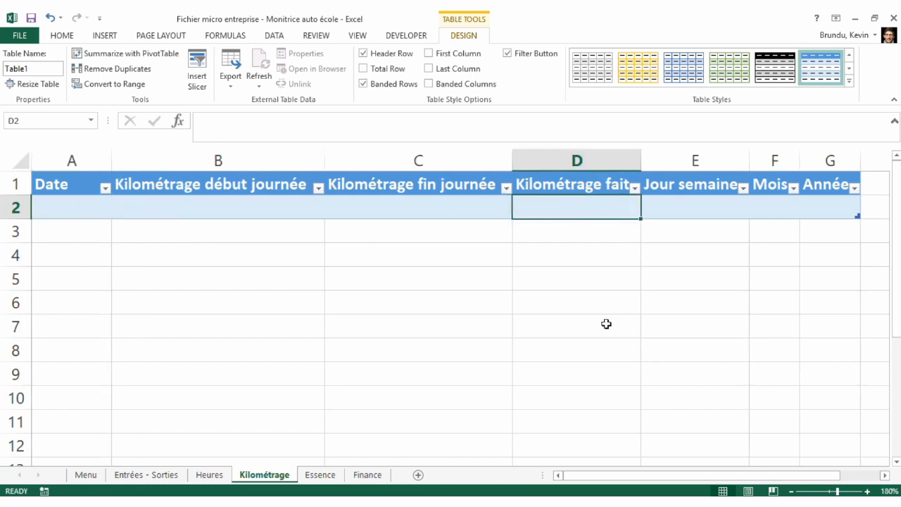
text(=[Kilométrage fin journée)
click(400, 208)
text(-)
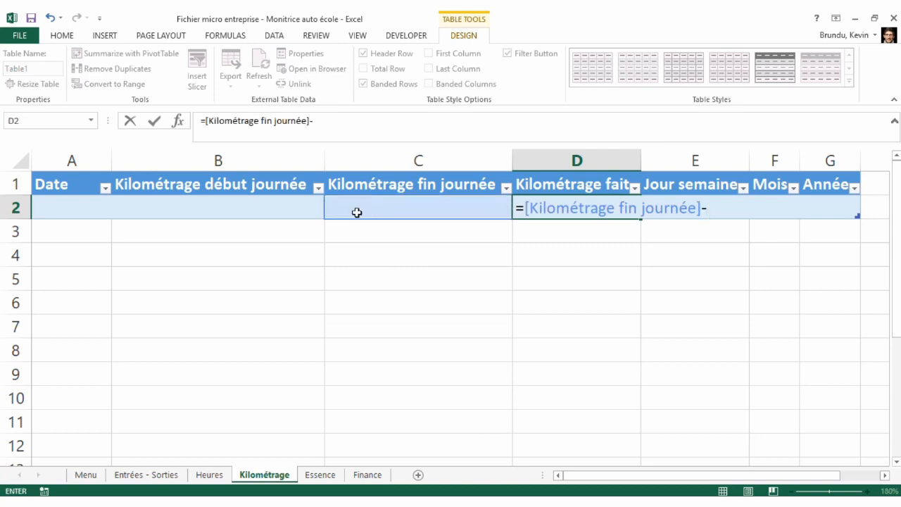
click(298, 208)
key(Return)
Step: Enter =WEEKDAY([Date],2) in the Jour semaine cell E2 so that weeks start on Monday
key(Up)
key(Right)
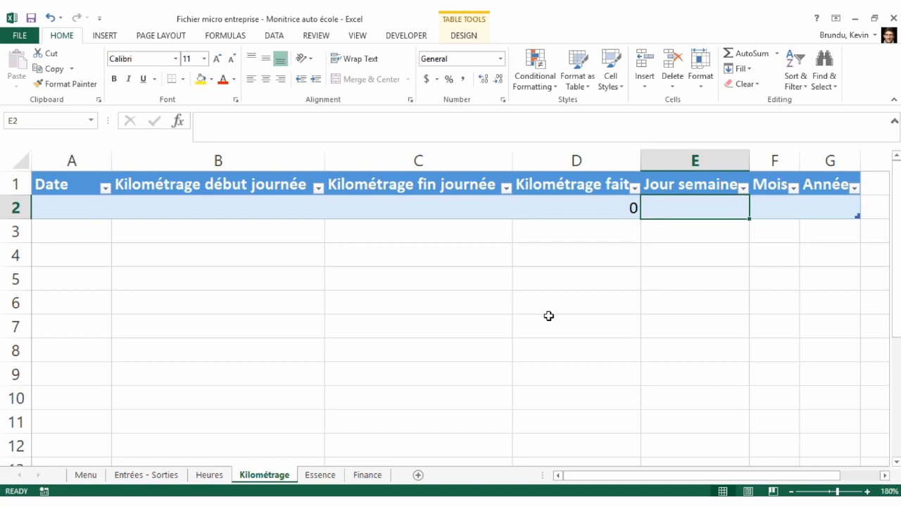
text(=)
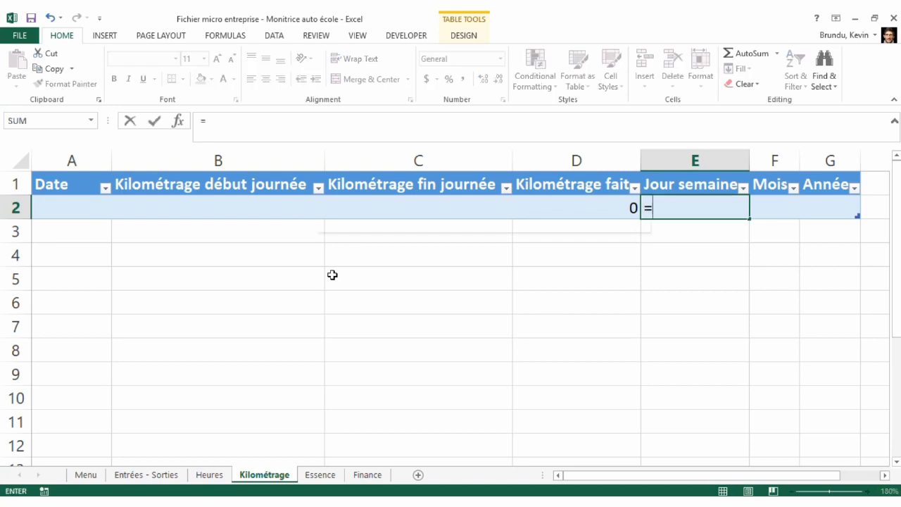
text(WEEK)
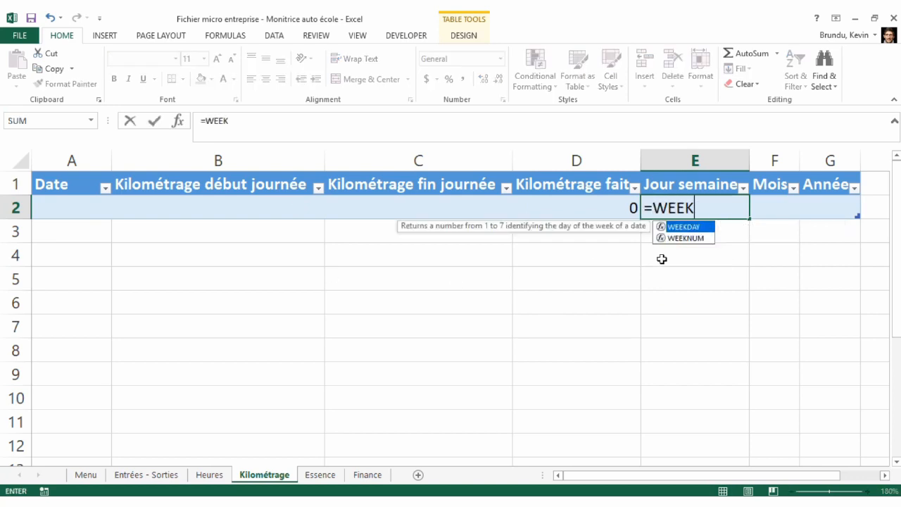
double_click(685, 230)
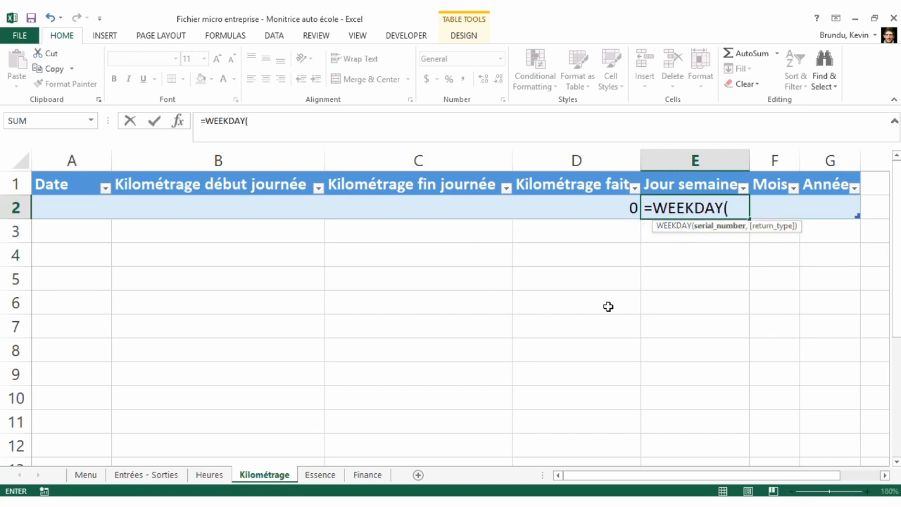
click(65, 201)
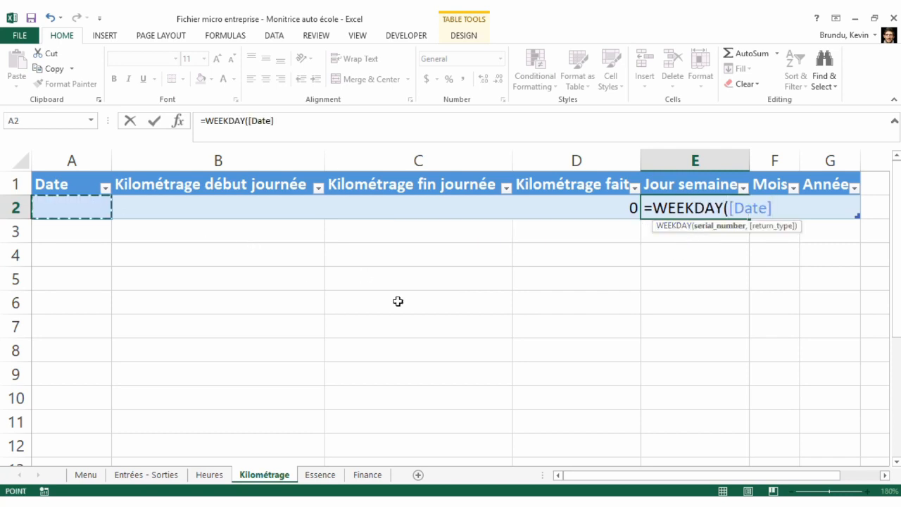
text(,)
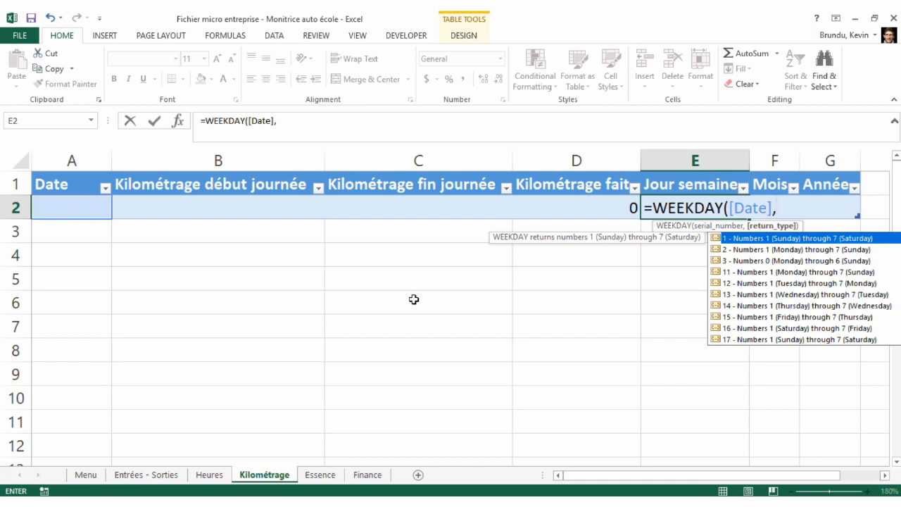
double_click(758, 250)
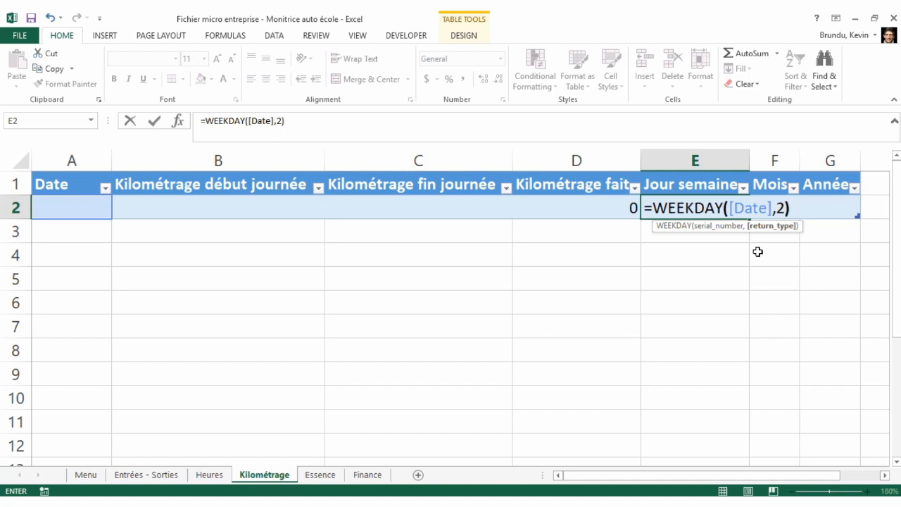
key(Return)
Step: Enter =MONTH([Date]) in the Mois cell F2
key(Up)
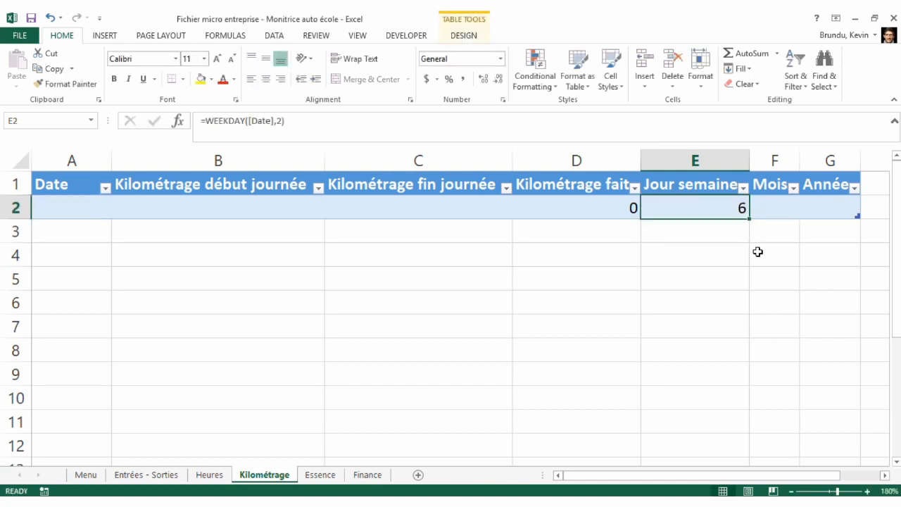
key(Right)
text(=M)
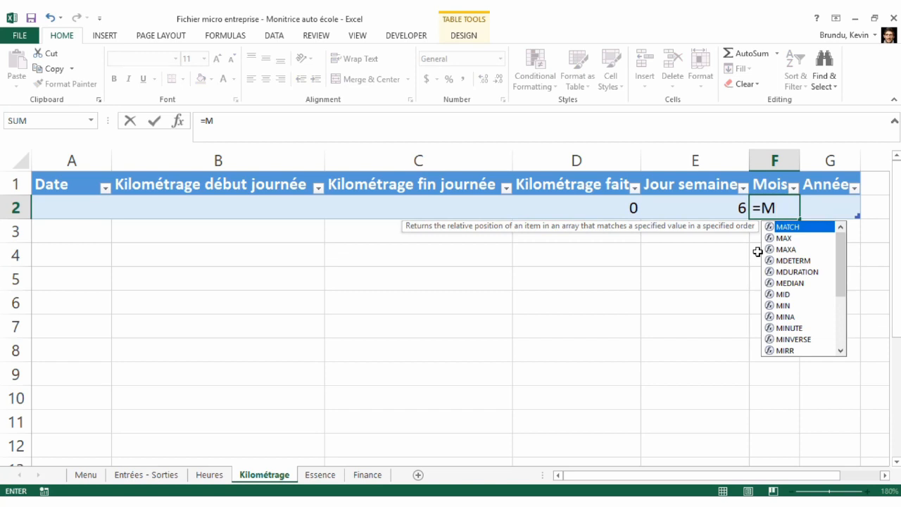
text(ON)
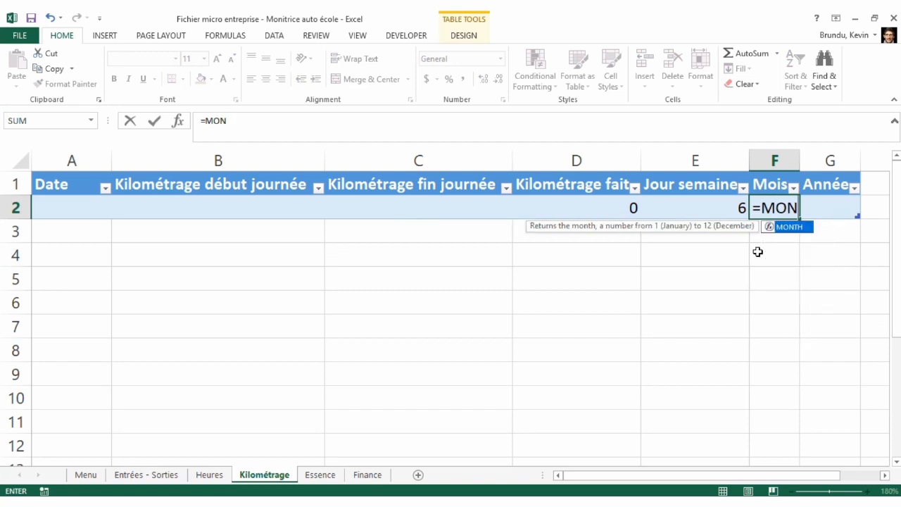
double_click(784, 227)
click(60, 206)
text())
key(Return)
Step: Enter =YEAR([Date]) in the Année cell G2 of the Kilométrage table
key(Up)
key(Right)
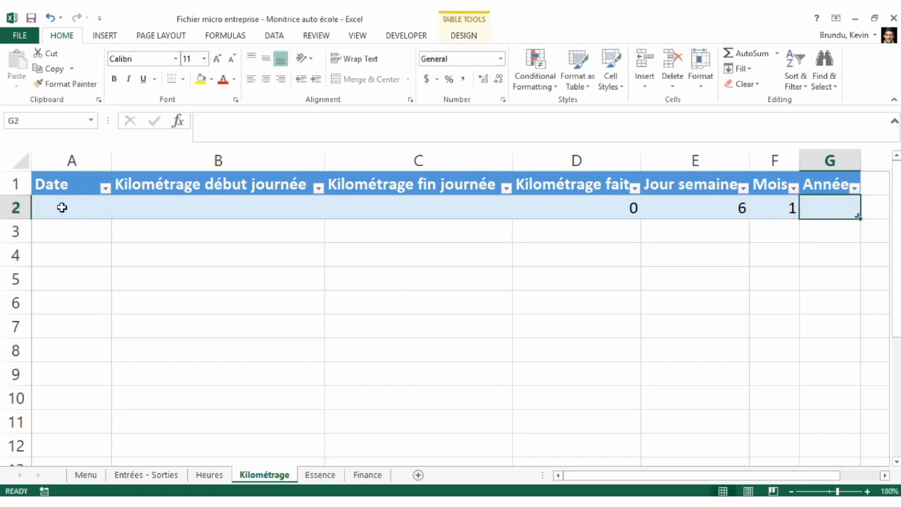
text(=YE)
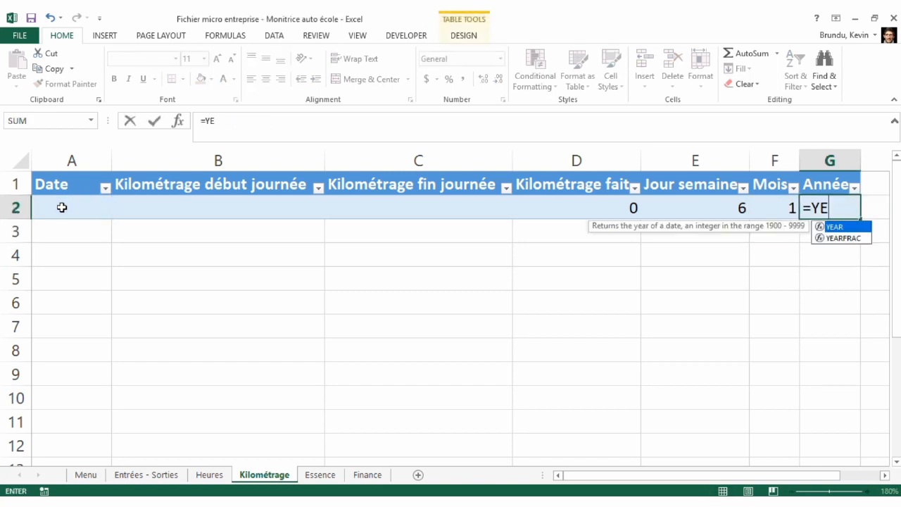
double_click(834, 226)
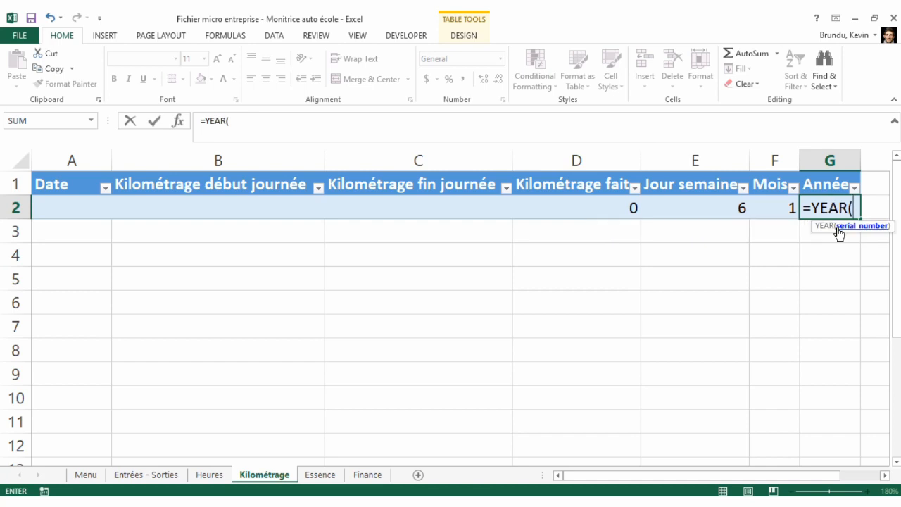
click(61, 207)
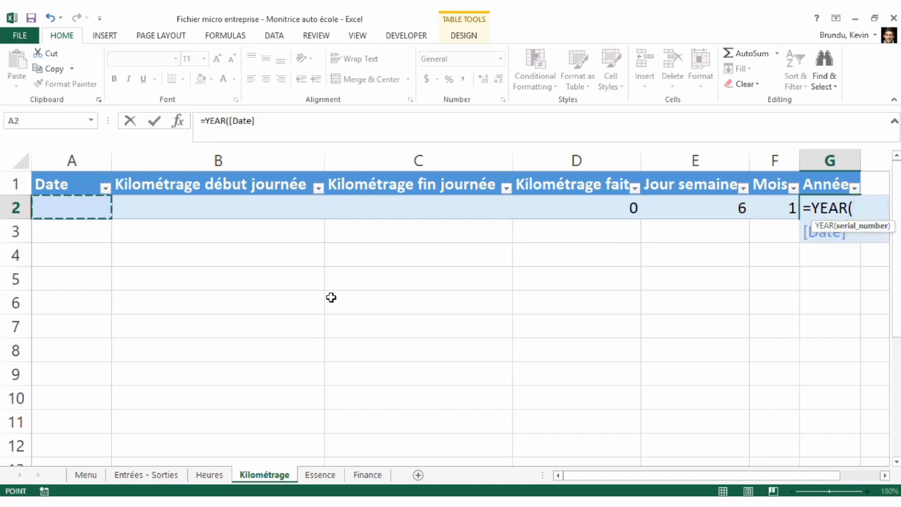
key(Return)
Step: Enter the sample date 4/19/2019 in the Date cell A2 of the Kilométrage table
key(Up)
key(Left)
key(Left)
key(Left)
key(Left)
key(Left)
key(Left)
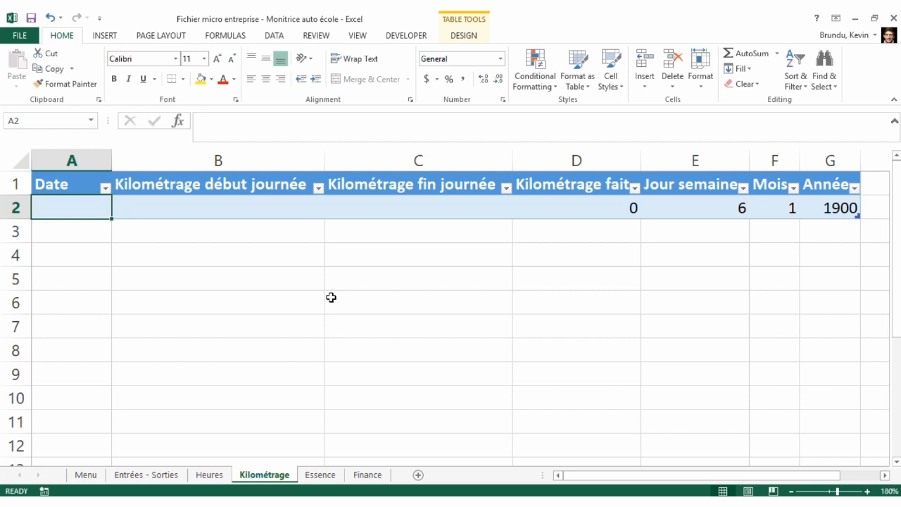
text(4/19)
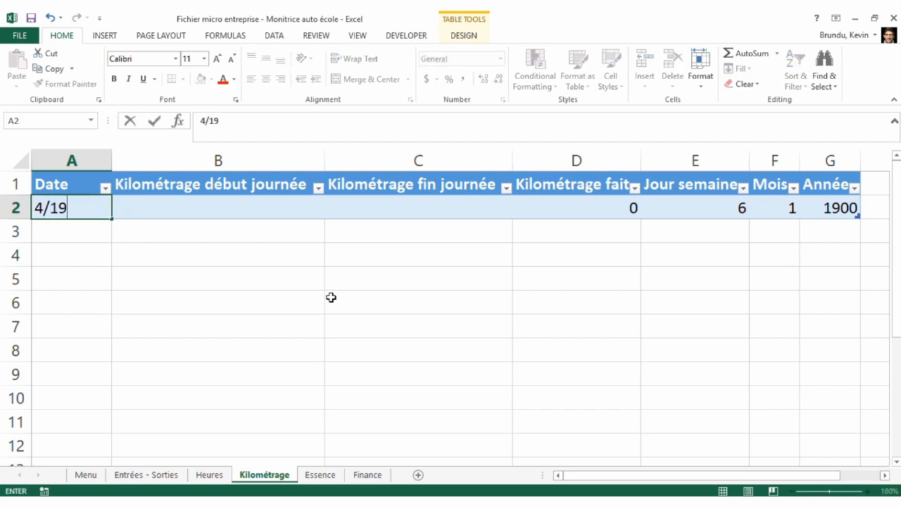
text(/2019)
key(Tab)
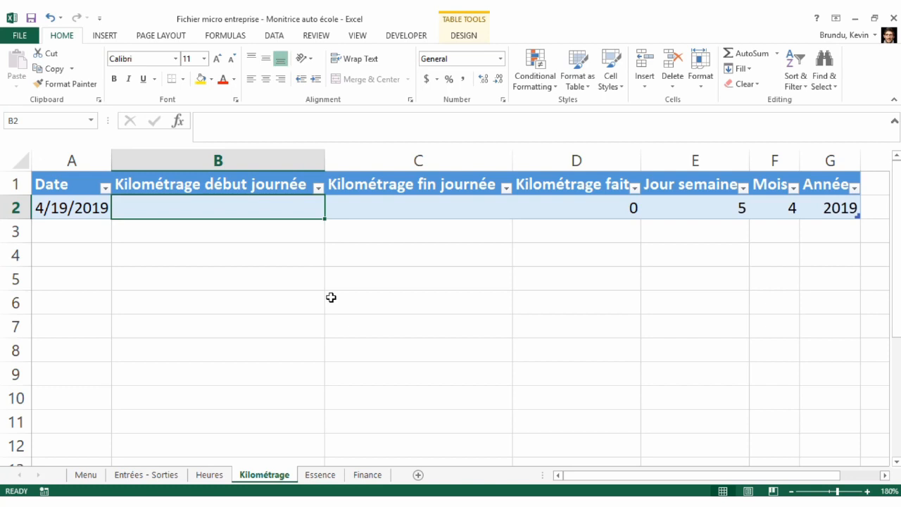
Step: Enter sample readings of 0 for Kilométrage début journée and 150 for Kilométrage fin journée in row 2
key(Right)
key(Right)
key(Left)
key(Left)
text(0)
key(Tab)
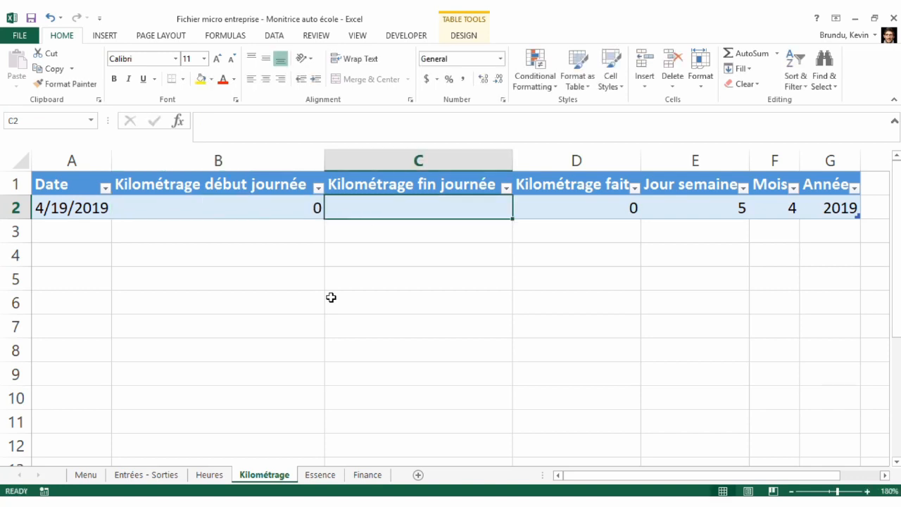
text(150)
key(Return)
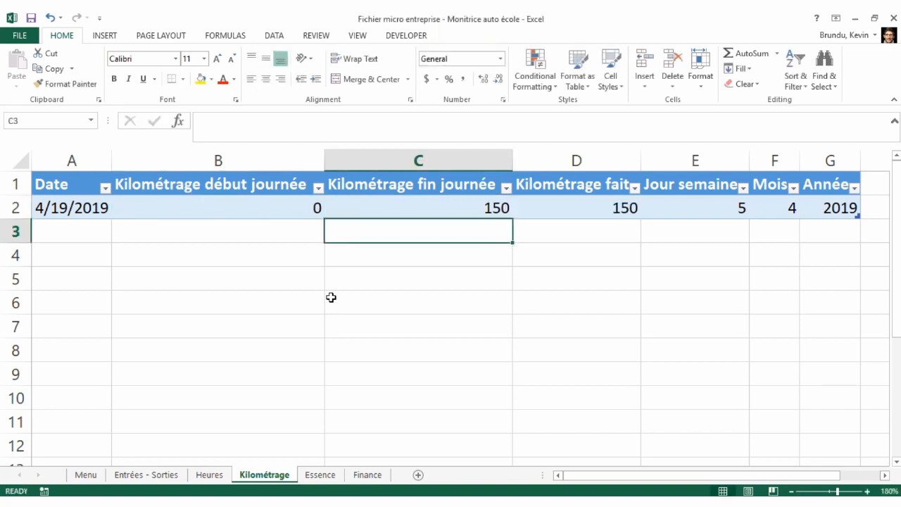
key(Left)
key(Left)
key(Up)
key(Right)
key(Left)
key(Down)
key(Down)
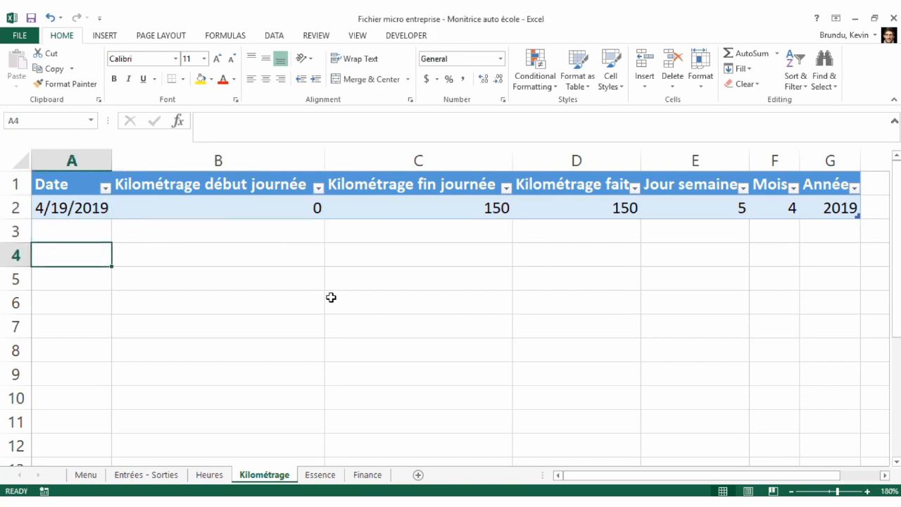
key(Up)
key(Right)
key(Right)
key(Right)
key(Up)
key(Right)
key(Right)
key(Right)
key(Left)
key(Left)
key(Left)
key(Left)
key(Left)
key(Left)
key(Down)
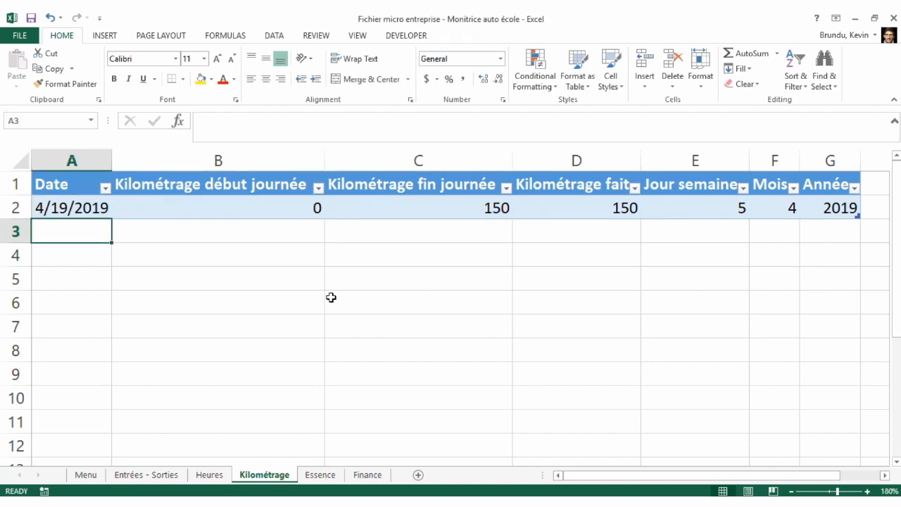
click(120, 276)
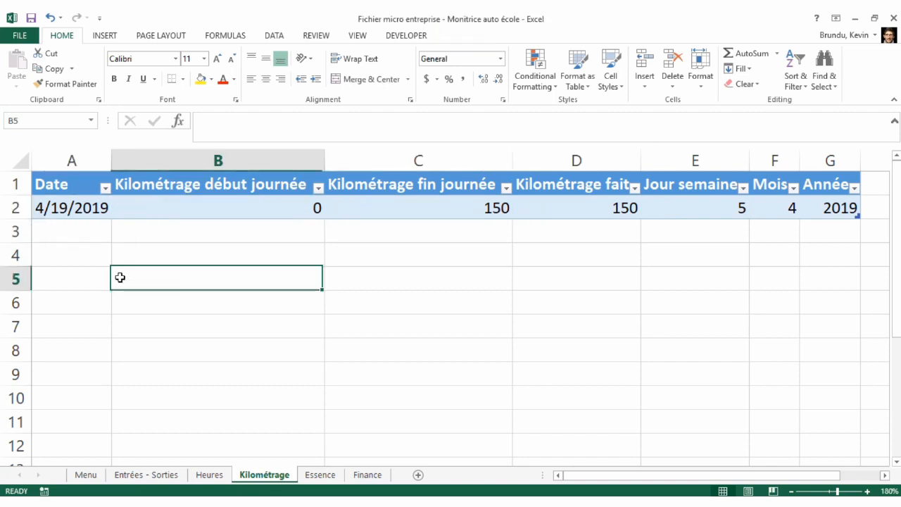
Step: Clear the sample date and both mileage readings from A2:C2 of the Kilométrage table
click(66, 209)
key(shift+Right)
key(shift+Right)
key(shift+Right)
key(shift+Left)
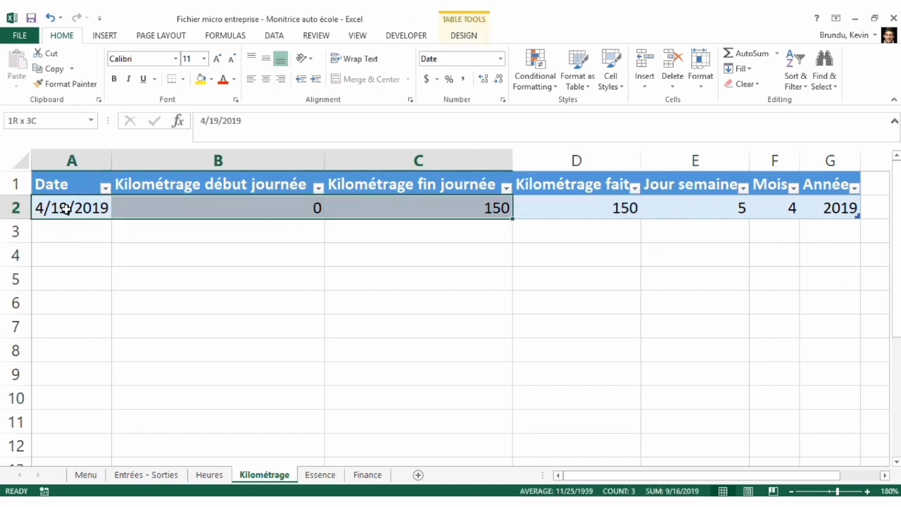
key(Delete)
click(66, 209)
key(Up)
key(Down)
key(Down)
Step: On the Essence sheet, convert A1:F2 into a table that uses the first row as headers
key(ctrl+Page_Down)
key(Left)
key(Left)
key(Left)
key(Left)
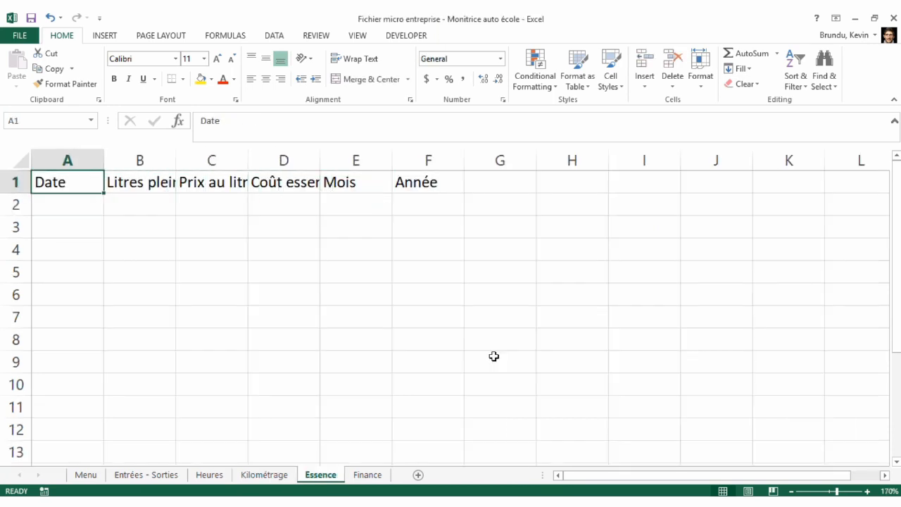
key(ctrl+shift+Right)
key(shift+Down)
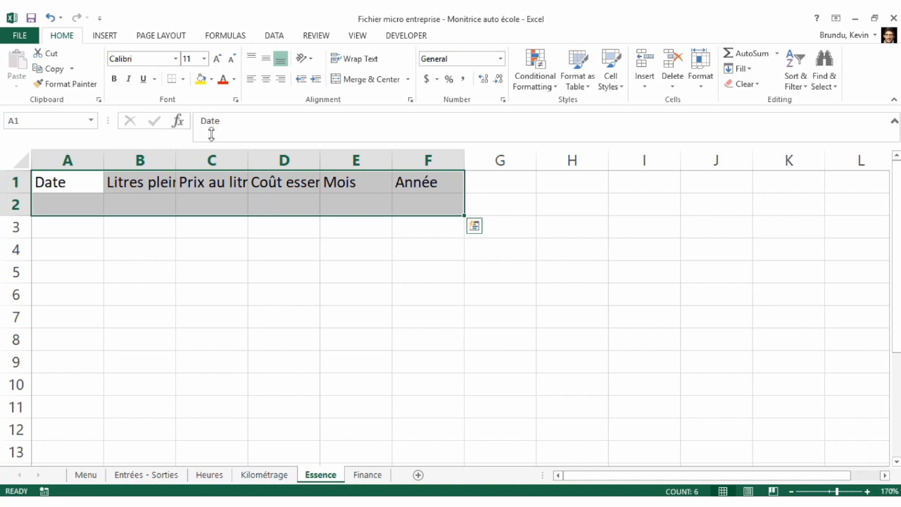
click(103, 35)
click(113, 70)
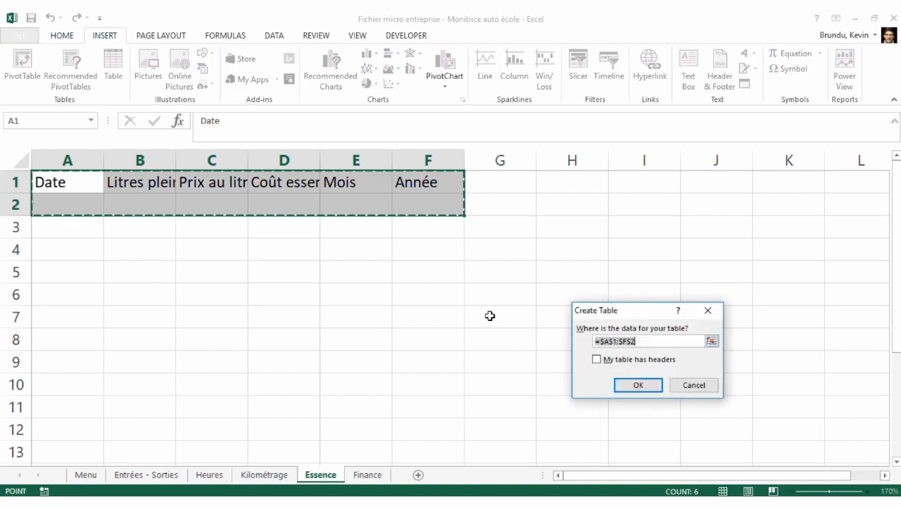
click(596, 359)
click(636, 386)
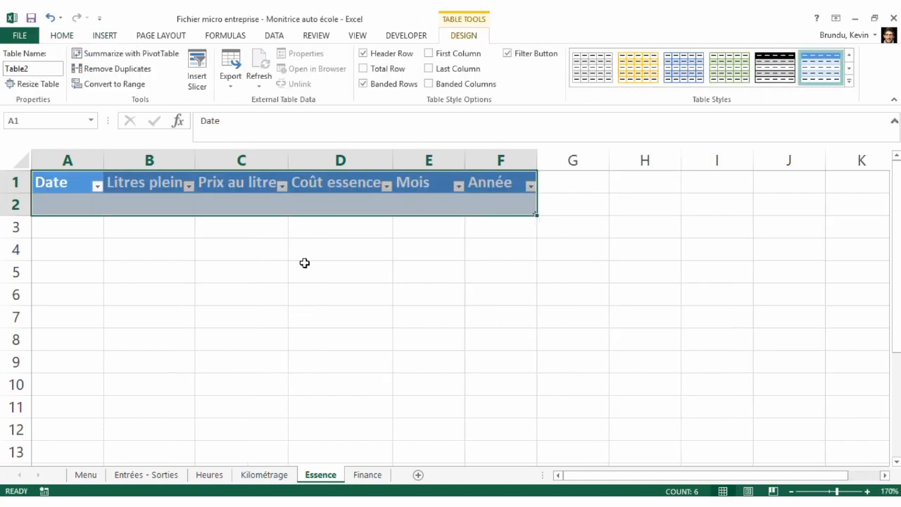
Step: Calculate Coût essence in D2 as Litres plein multiplied by Prix au litre, using the table's column references
click(109, 224)
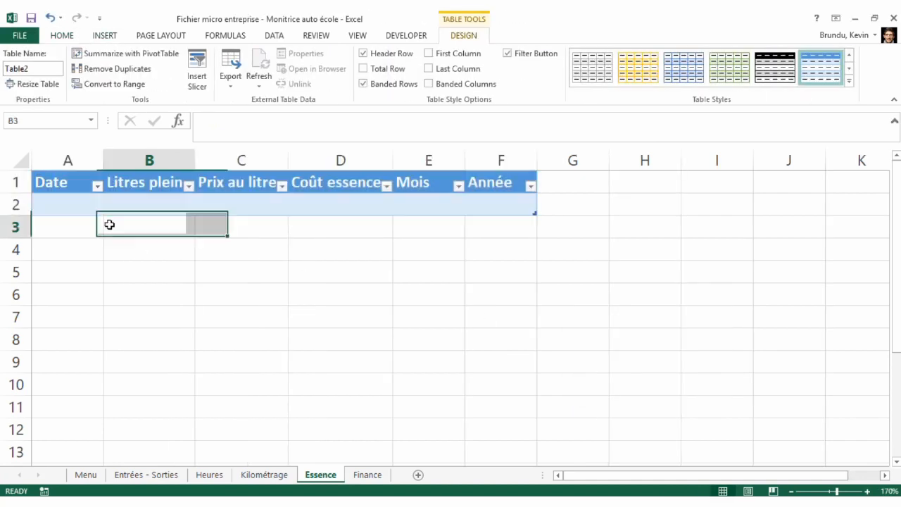
click(319, 209)
text(=)
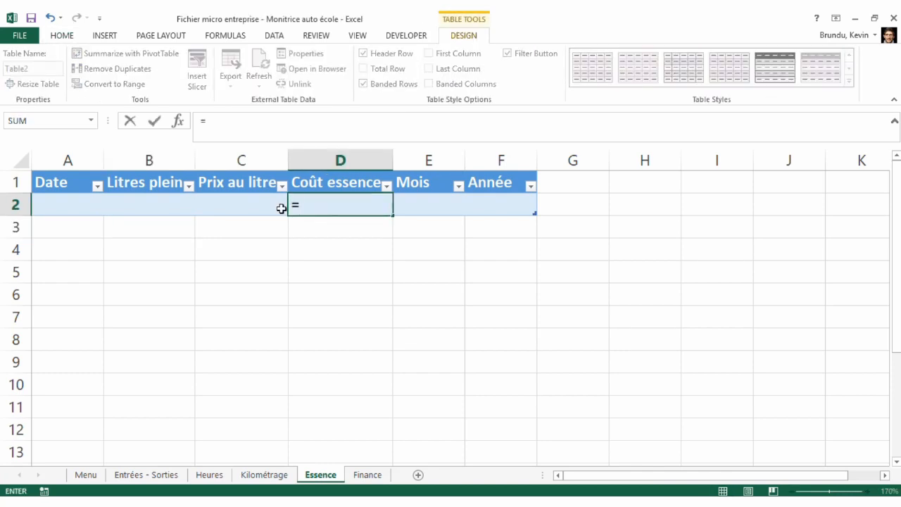
click(176, 202)
text(*)
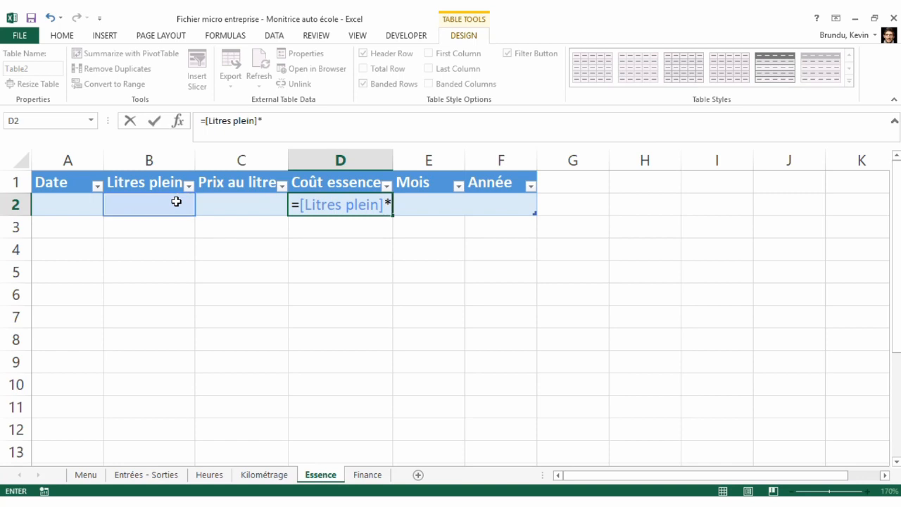
click(217, 207)
key(Return)
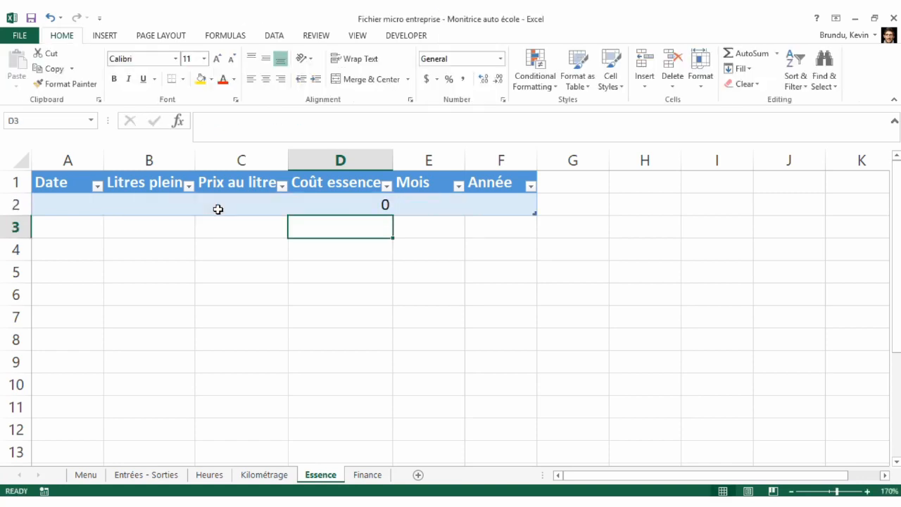
Step: Enter =MONTH([Date]) in the Mois cell E2 of the Essence table
key(Up)
key(Right)
text(=MON)
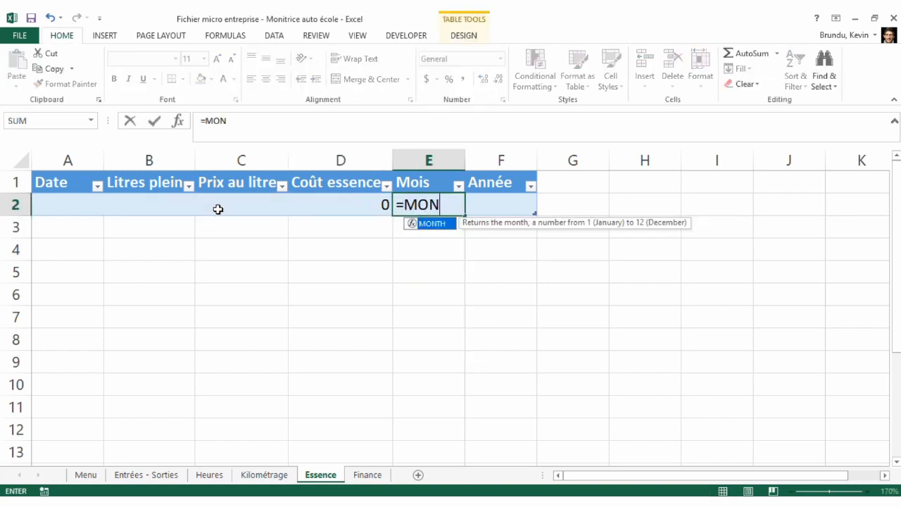
double_click(437, 224)
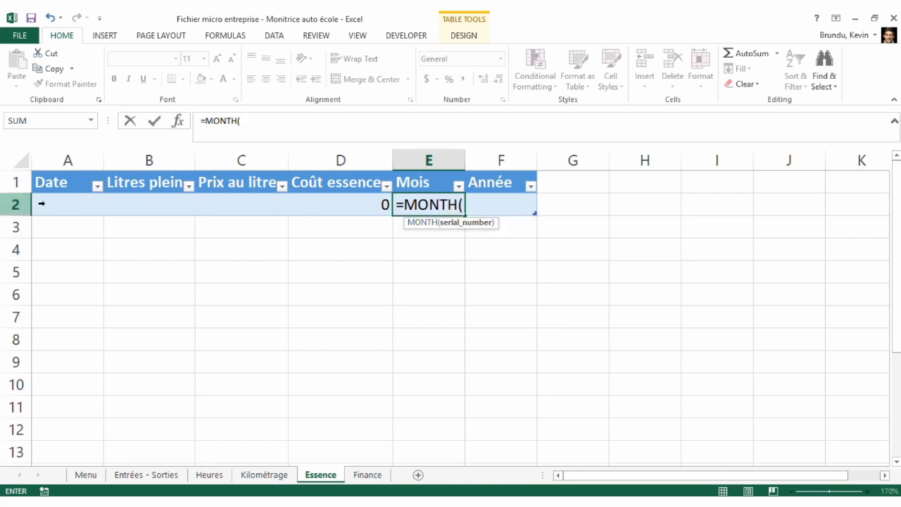
click(84, 207)
text())
key(Return)
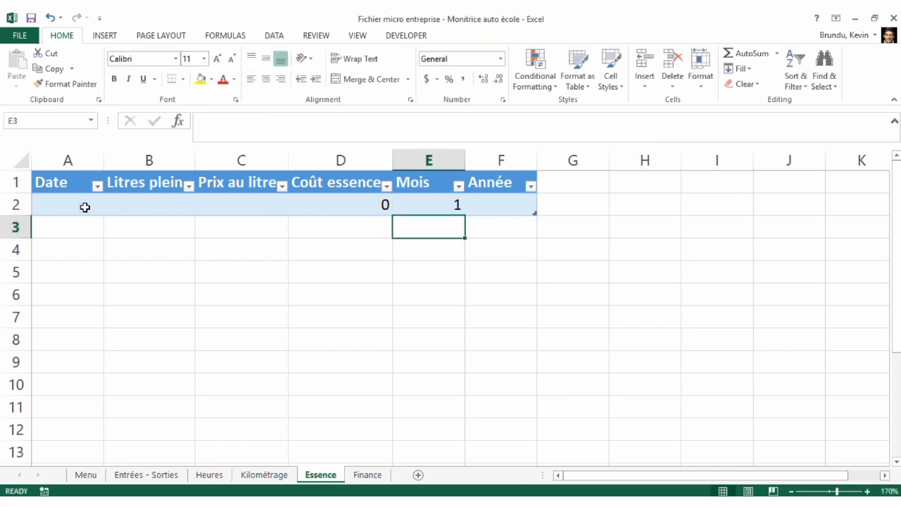
Step: Enter =YEAR([Date]) in the Année cell F2 of the Essence table
key(Up)
key(Right)
text(=)
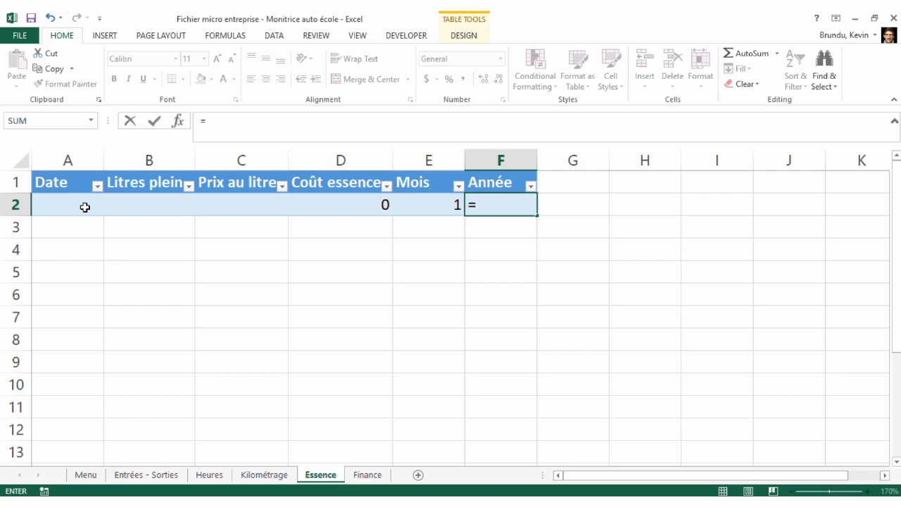
text(YE)
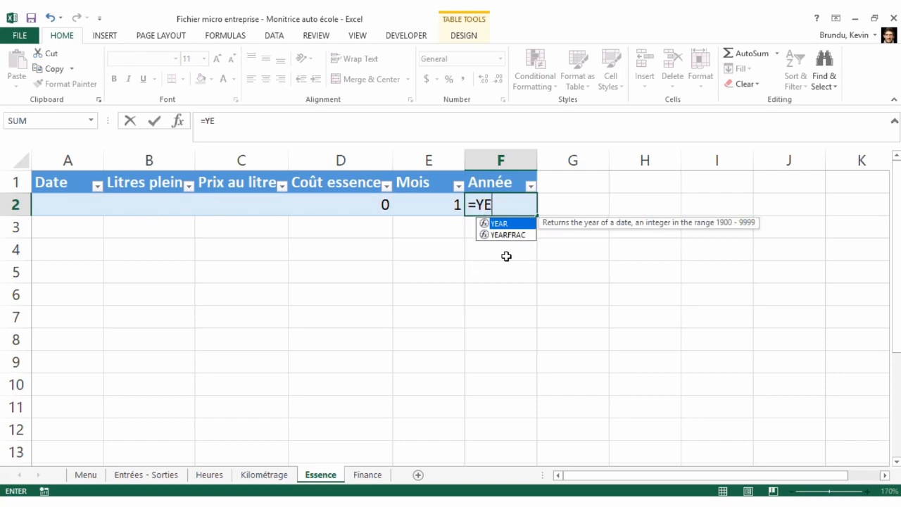
double_click(515, 224)
click(79, 206)
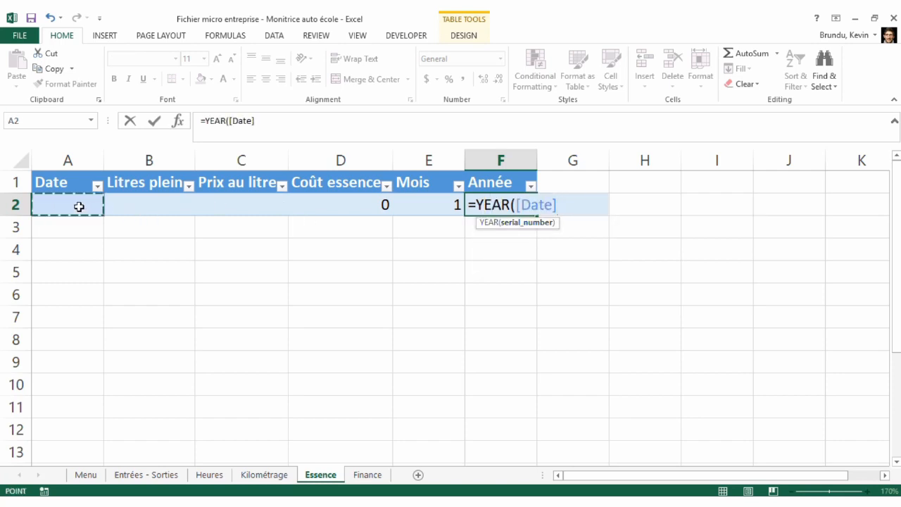
key(Return)
Step: Enter the sample date 4/19/2019 in the Date cell A2 of the Essence table
key(Up)
key(Left)
key(Left)
key(Left)
key(Left)
key(Left)
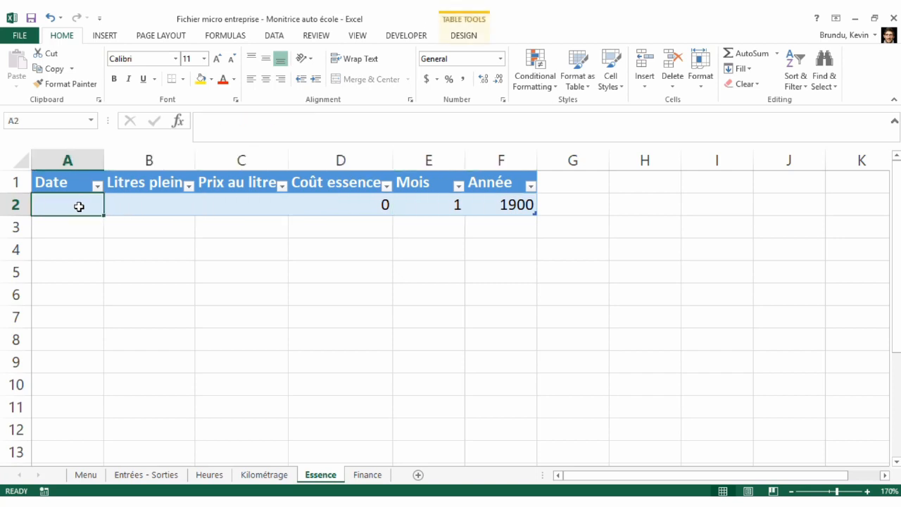
text(4/)
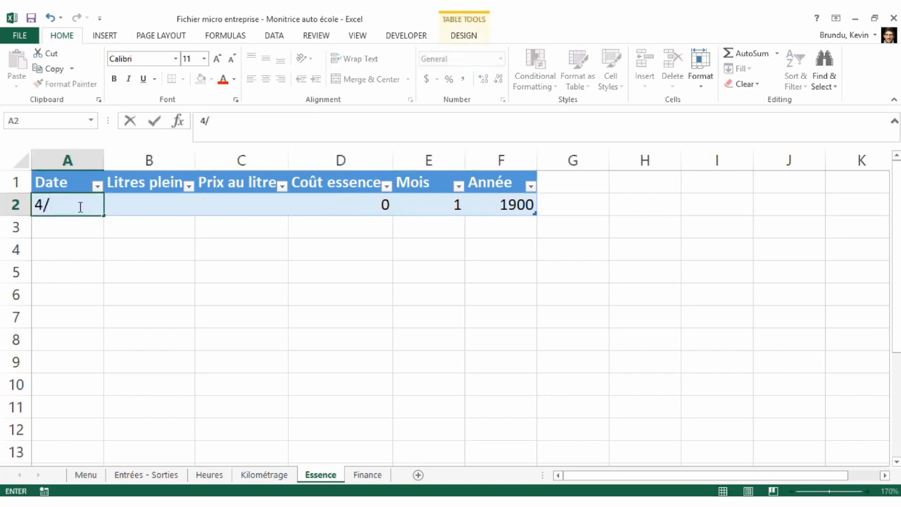
text(19/2019)
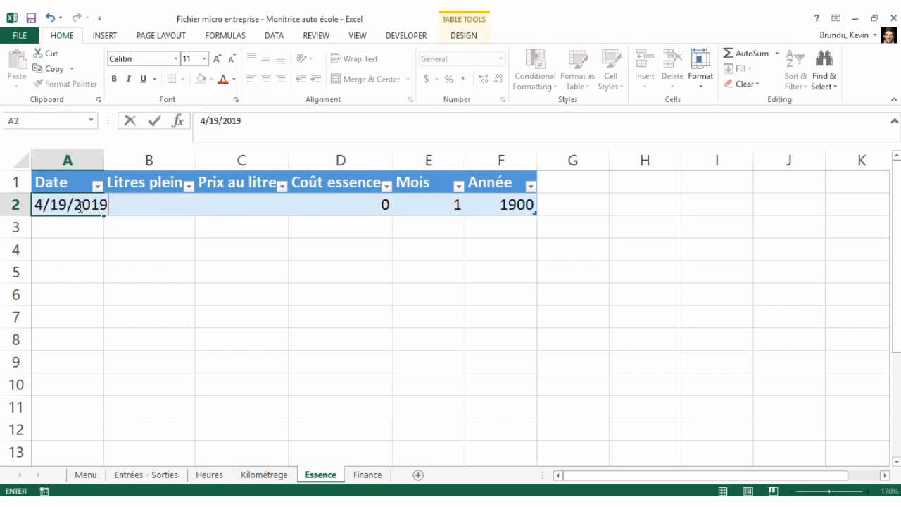
key(Tab)
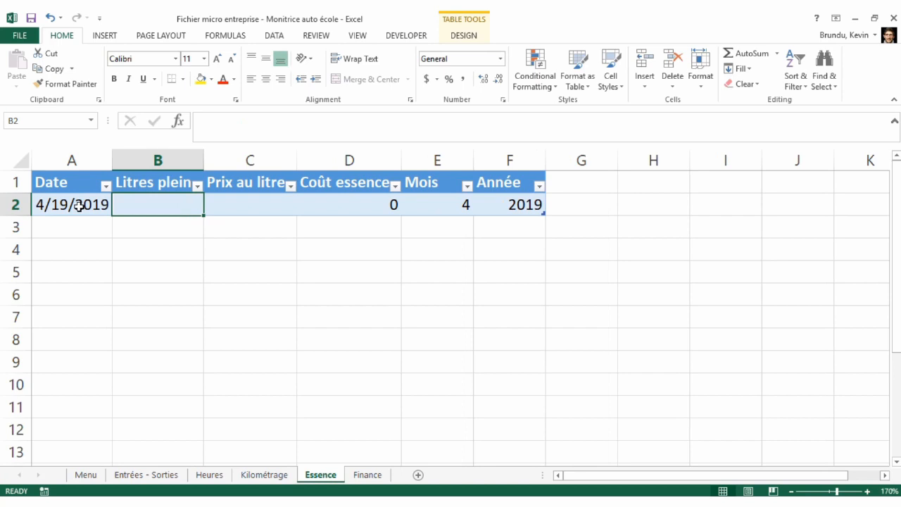
text(1)
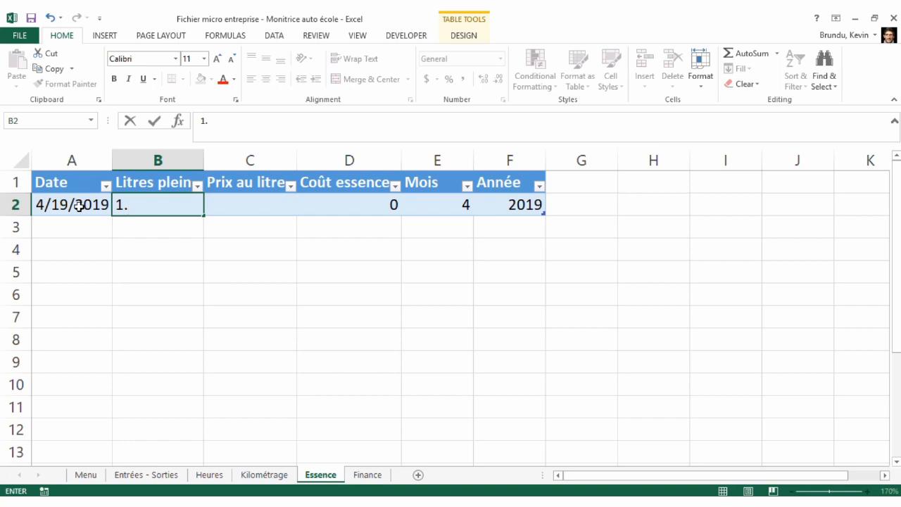
text(.5)
key(Tab)
key(shift+Tab)
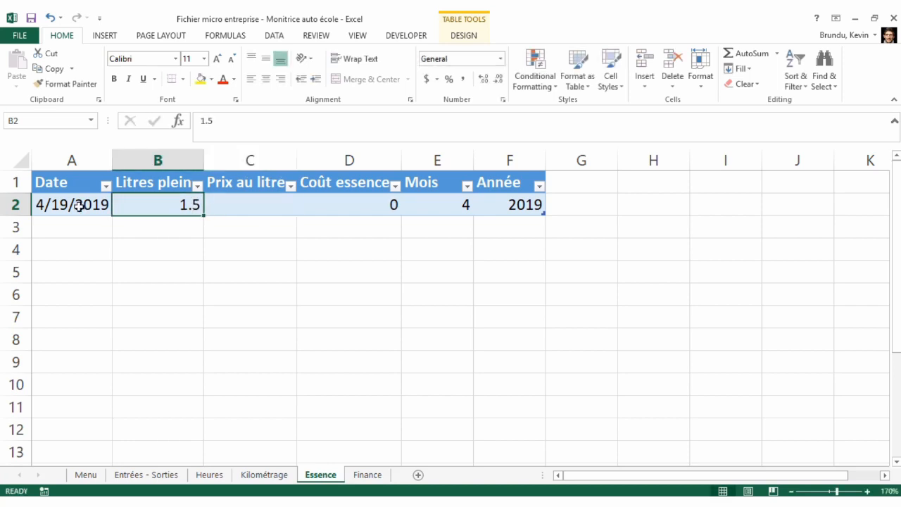
Step: Enter the sample values 25 for Litres plein and 1.5 for Prix au litre in row 2 of the Essence table
text(25)
key(Tab)
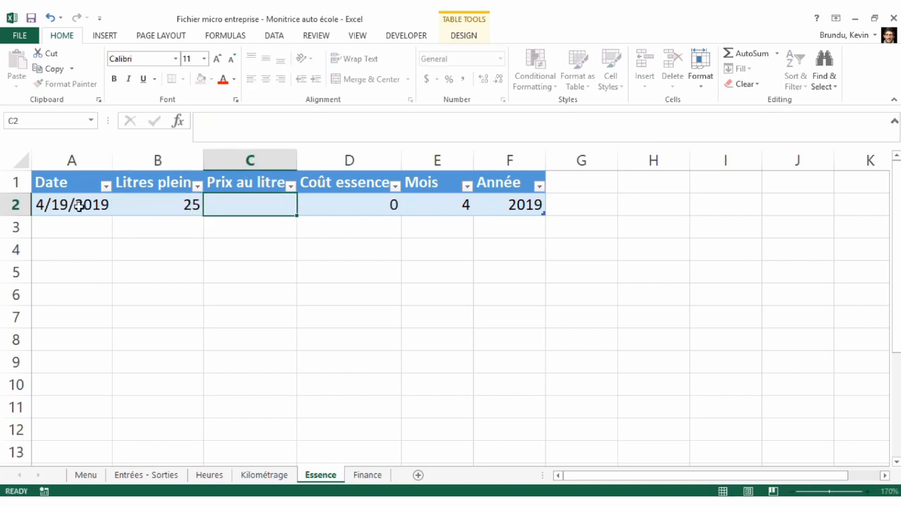
text(1.5)
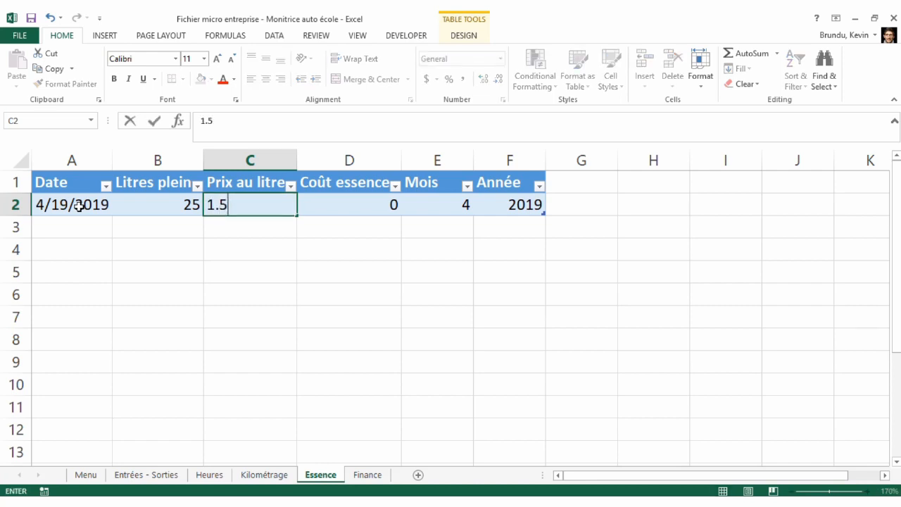
key(Tab)
key(shift+Tab)
key(Left)
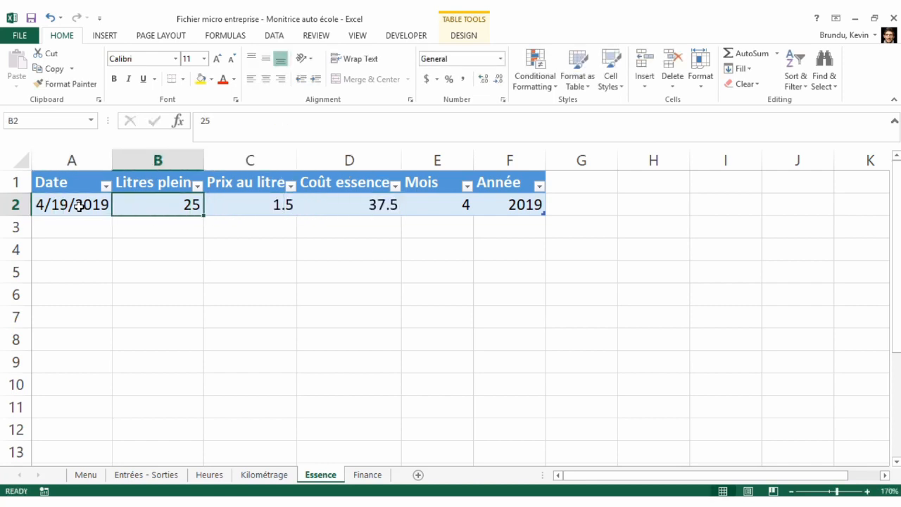
Step: Clear the sample date, litres and price from A2:C2 of the Essence table
key(Left)
key(shift+Right)
key(shift+Right)
key(Delete)
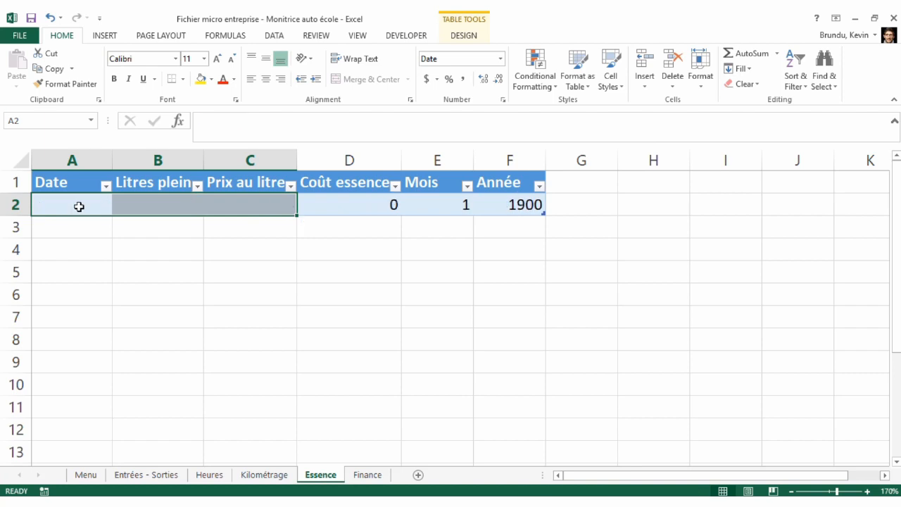
click(79, 205)
key(Up)
Step: Convert the range A1:G2 on the Heures sheet into a table with headers
key(ctrl+Page_Up)
key(ctrl+Page_Up)
key(Left)
key(Left)
key(Left)
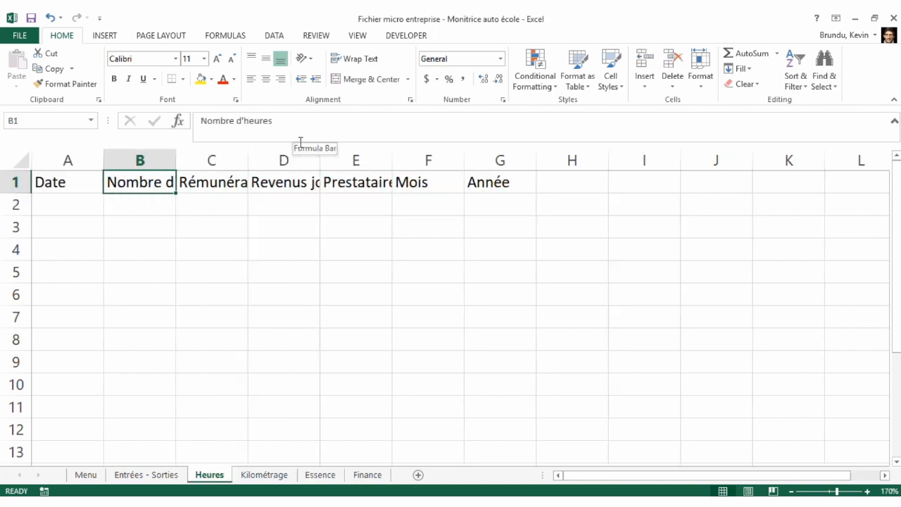
key(Left)
key(ctrl+shift+Right)
key(shift+Down)
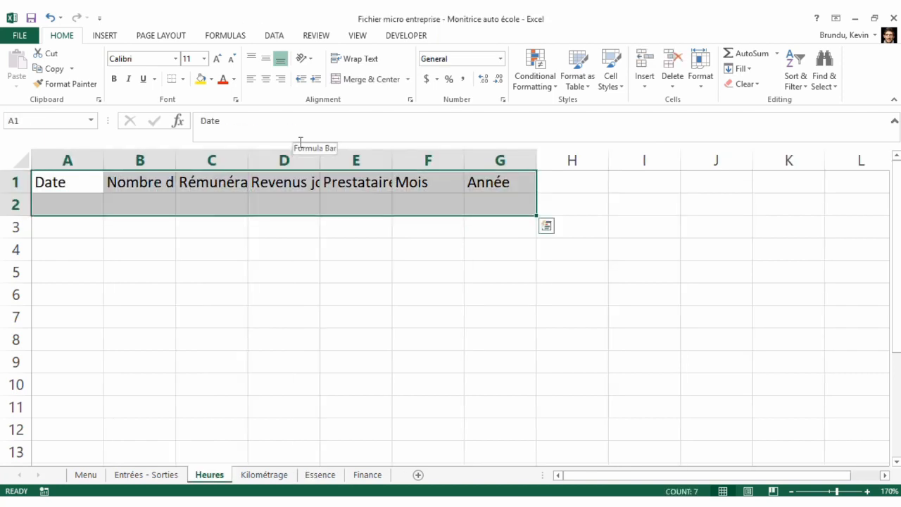
click(105, 35)
click(114, 70)
click(597, 359)
click(637, 384)
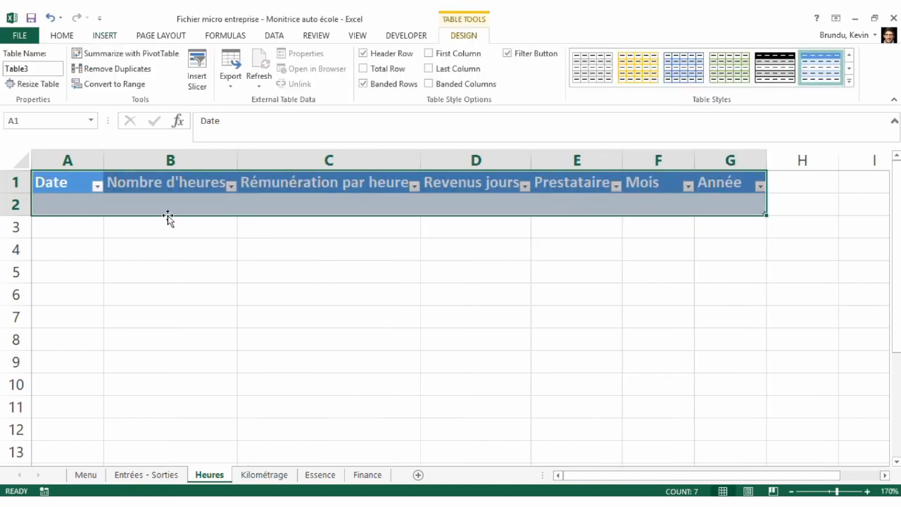
Step: Calculate Revenus jours in D2 as Nombre d'heures multiplied by Rémunération par heure, using the table's column references
click(292, 201)
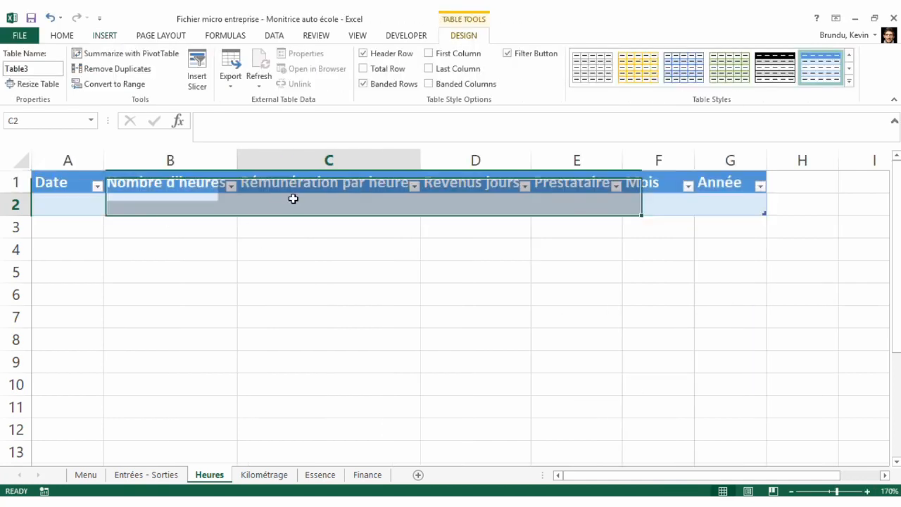
click(509, 214)
text(=)
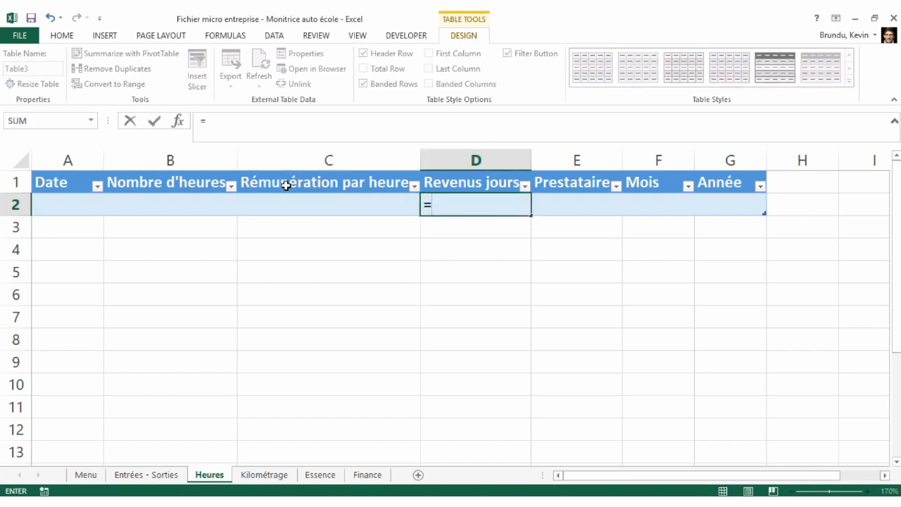
click(193, 204)
text(*)
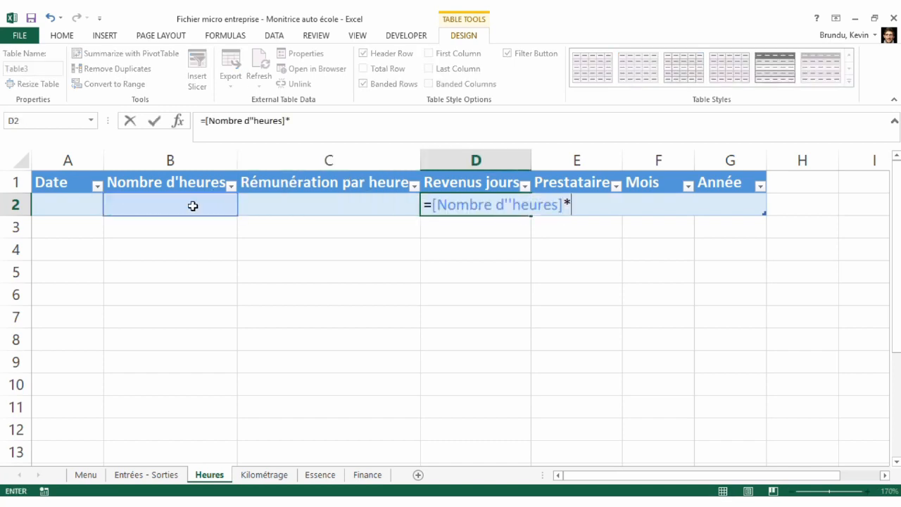
click(265, 205)
key(Return)
Step: Widen the Prestataire column E of the Heures table
key(Up)
key(Right)
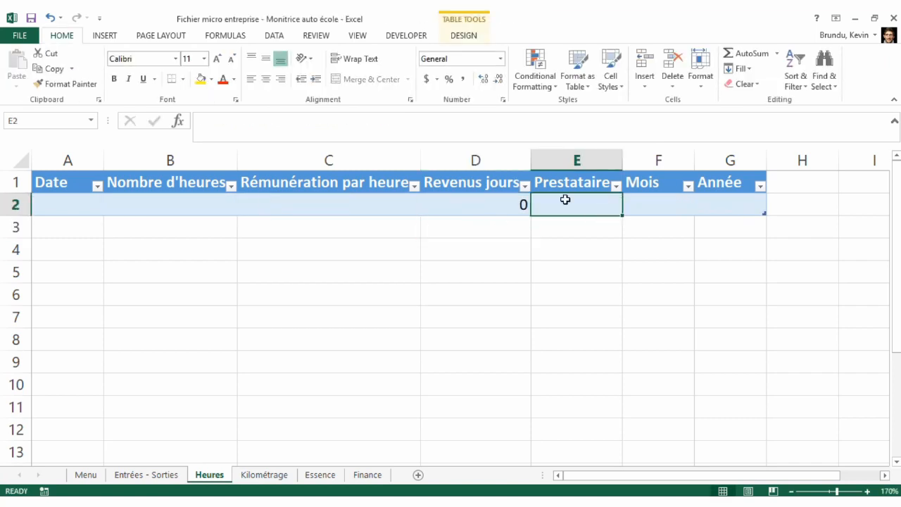
drag(627, 164, 682, 163)
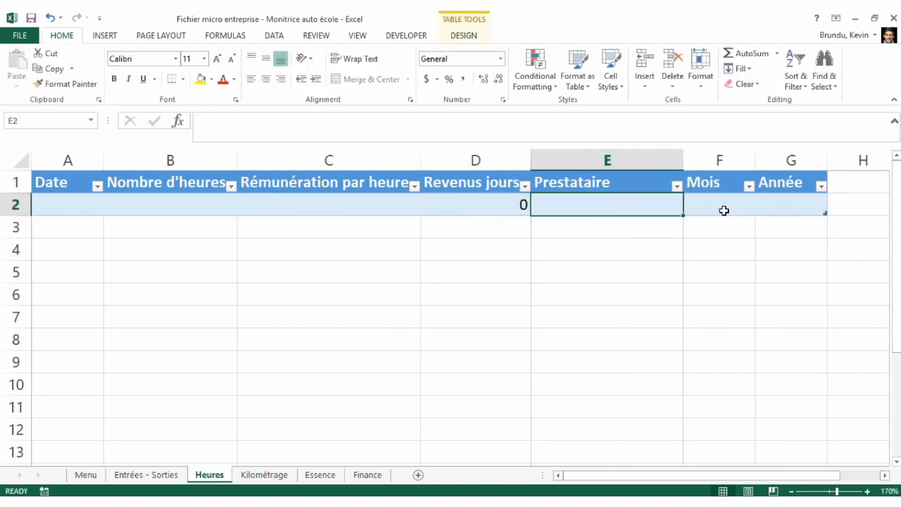
Step: Enter =MONTH([Date]) in the Mois cell F2 of the Heures table
click(724, 209)
text(=MON)
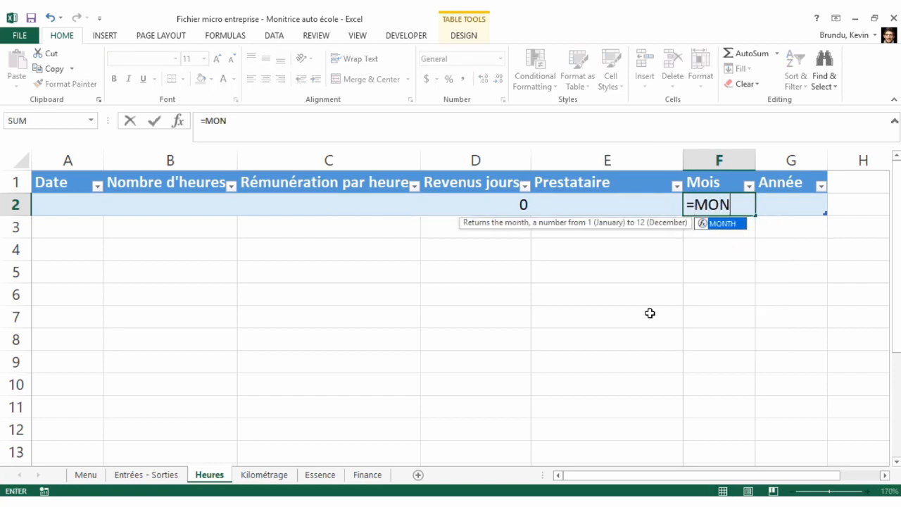
text(TH()
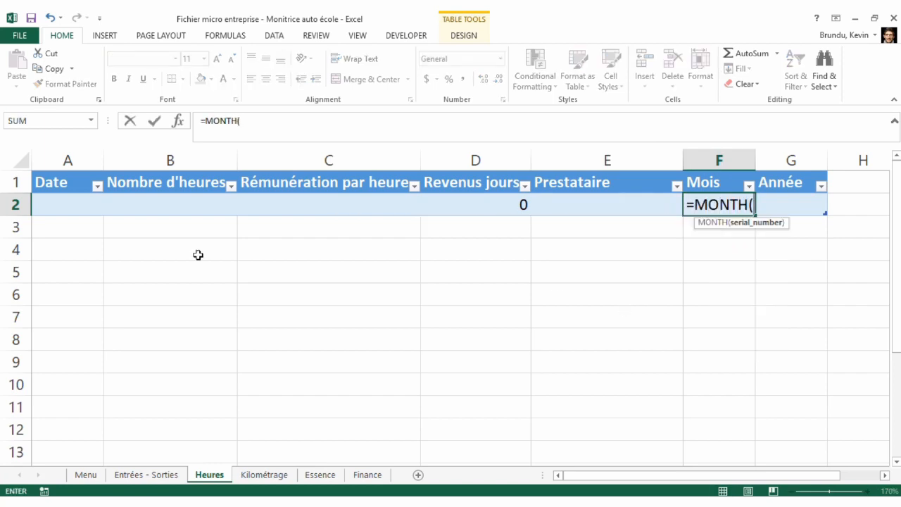
click(67, 202)
key(Return)
Step: Enter =YEAR([Date]) in the Année cell G2 of the Heures table
key(Up)
key(Right)
text(=Y)
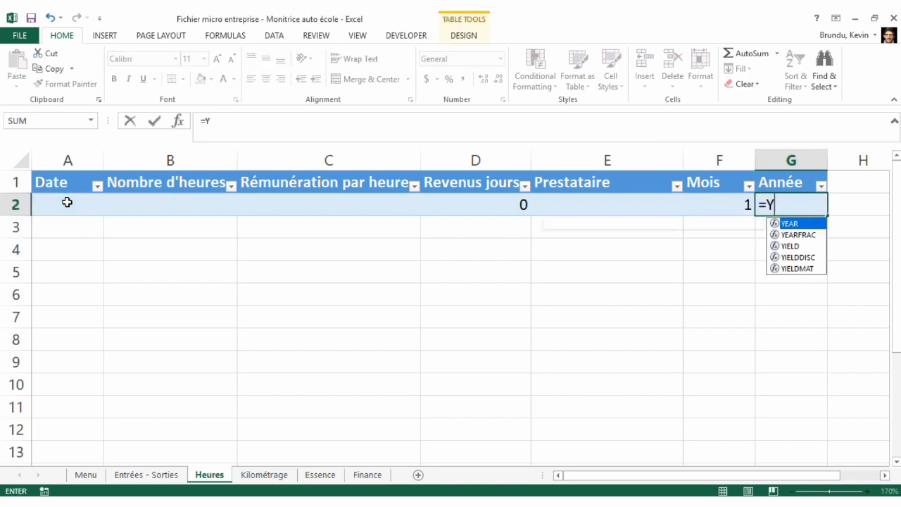
text(EAR()
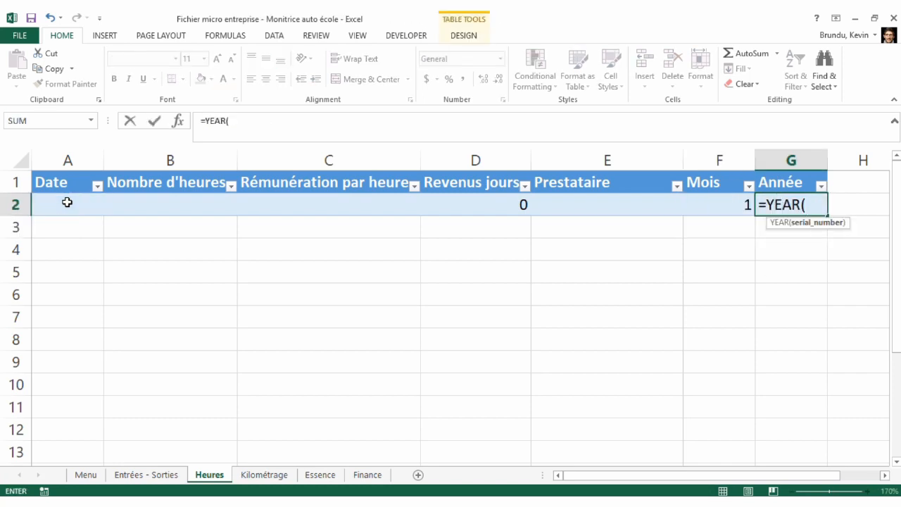
click(67, 202)
text())
key(Return)
Step: Enter the sample date 4/19/2019 in the Date cell A2 of the Heures table
key(Up)
key(Left)
key(Left)
key(Left)
key(Left)
key(Left)
key(Left)
text(4/19/2019)
key(Tab)
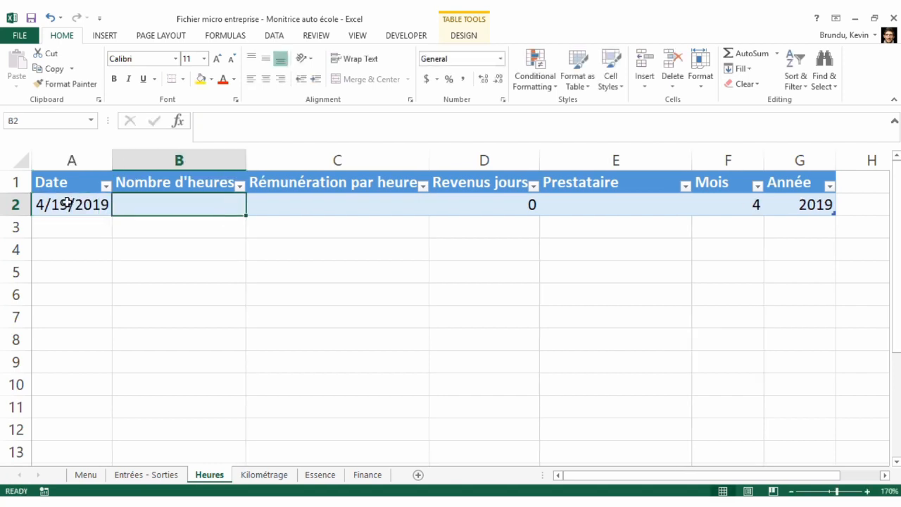
Step: Enter the sample values 7 for Nombre d'heures and 25 for Rémunération par heure in row 2 of the Heures table
text(7)
key(Tab)
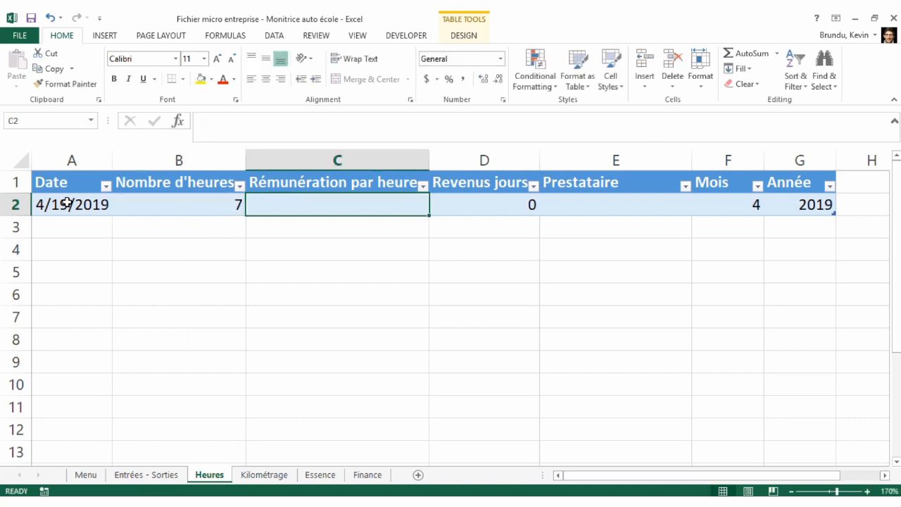
text(25)
key(Left)
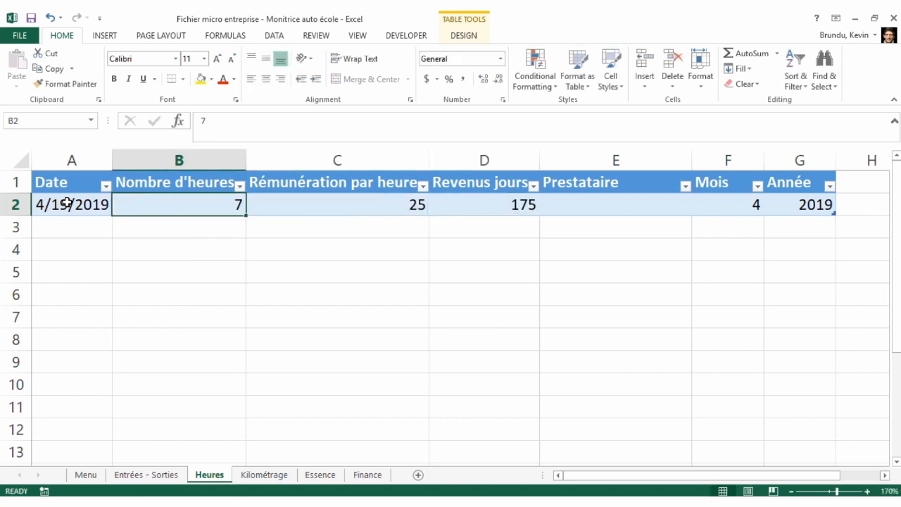
key(Right)
key(Right)
key(Left)
key(Left)
key(Left)
key(Right)
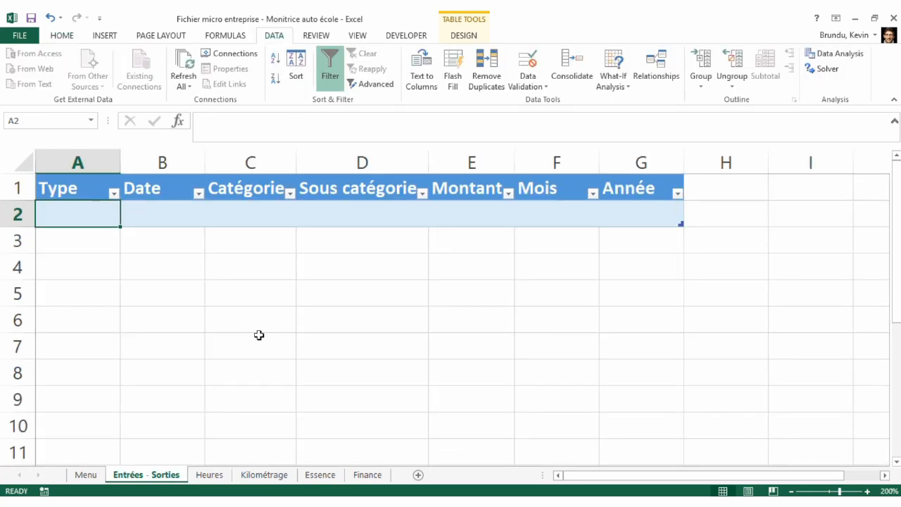
Step: Enter =MONTH([Date]) in the Mois cell F2 of the Entrées - Sorties table
click(137, 302)
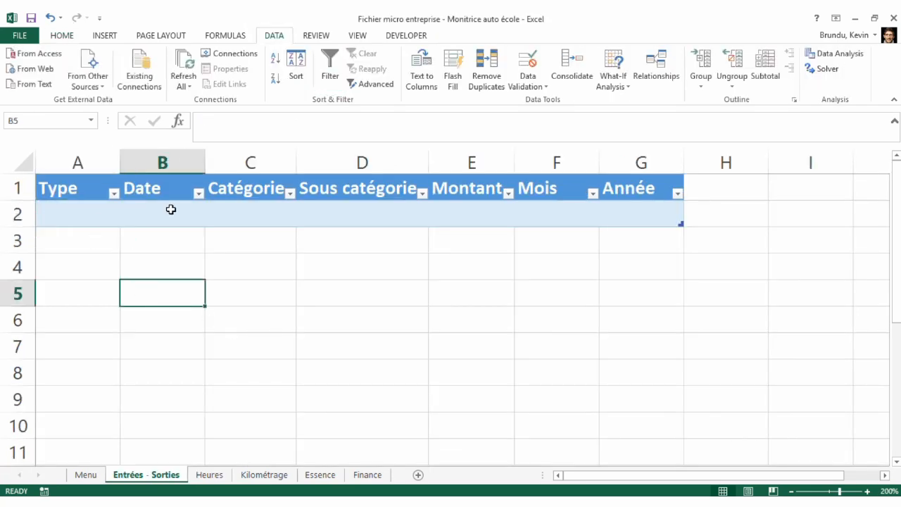
click(538, 214)
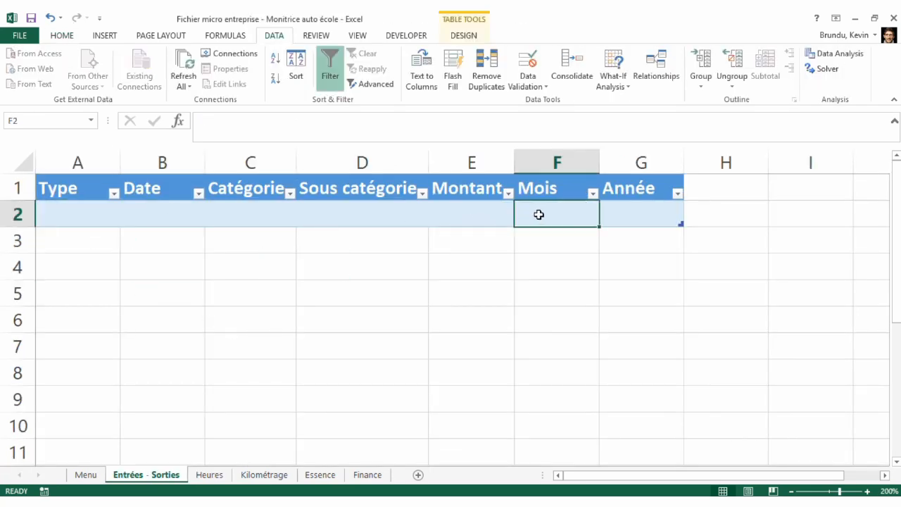
text(=MONTH()
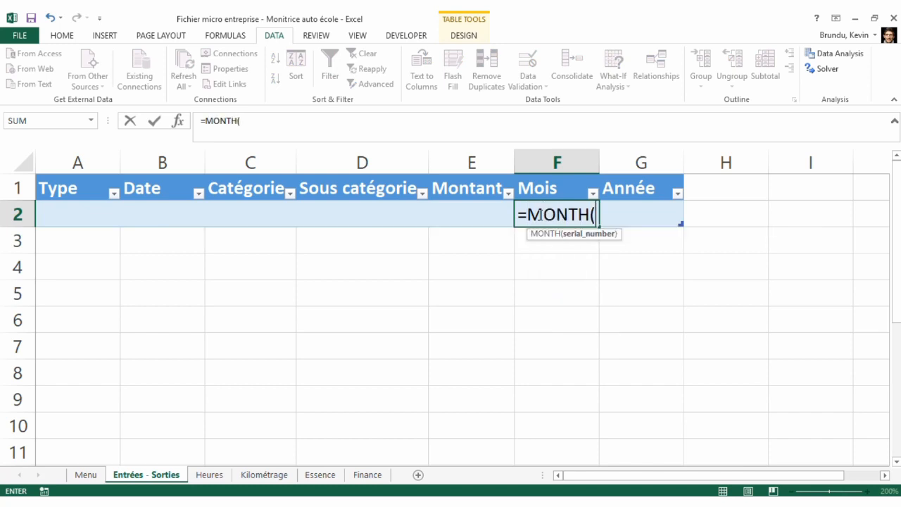
click(161, 213)
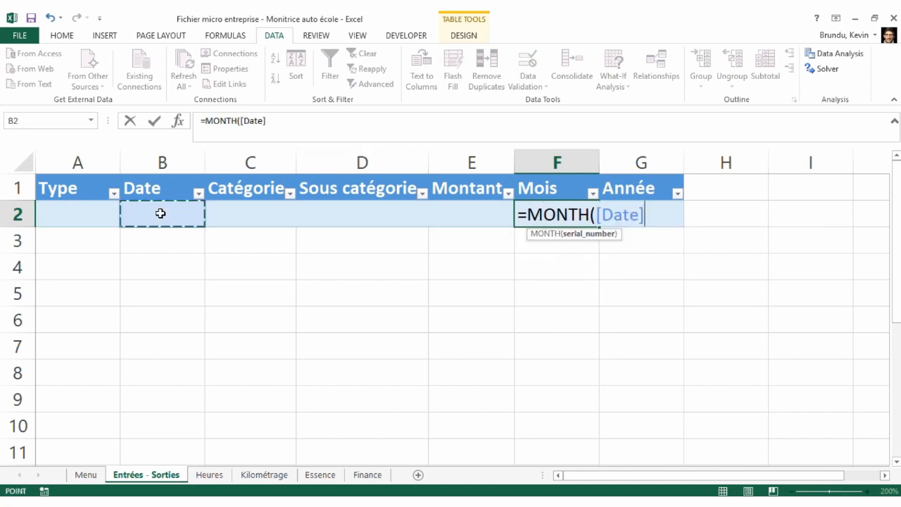
text())
key(Return)
Step: Enter =YEAR([Date]) in the Année cell G2 of the Entrées - Sorties table
key(Up)
key(Right)
text(=YEAR()
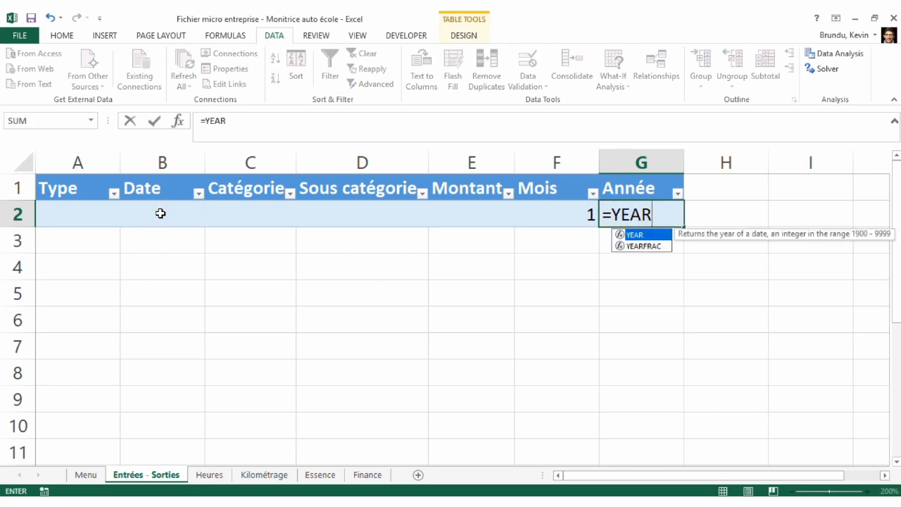
click(160, 213)
text())
key(Return)
key(Up)
key(Left)
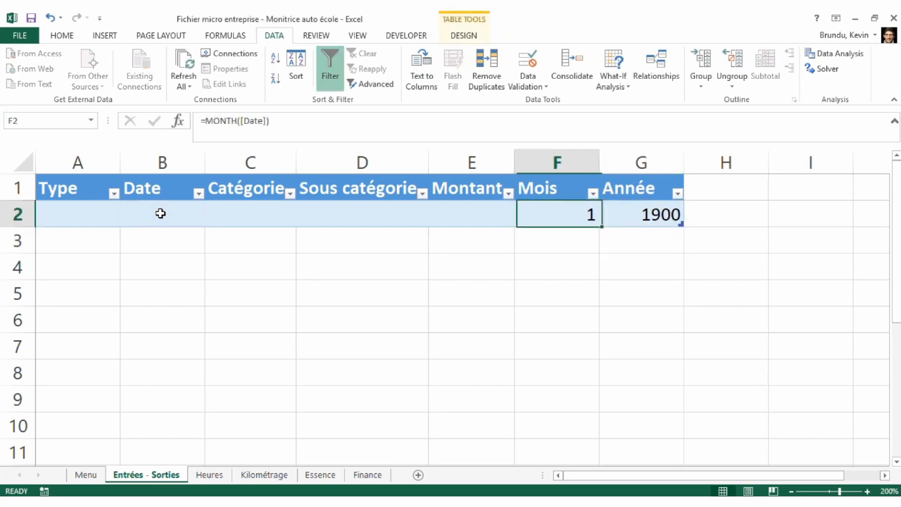
key(Left)
key(Left)
key(Left)
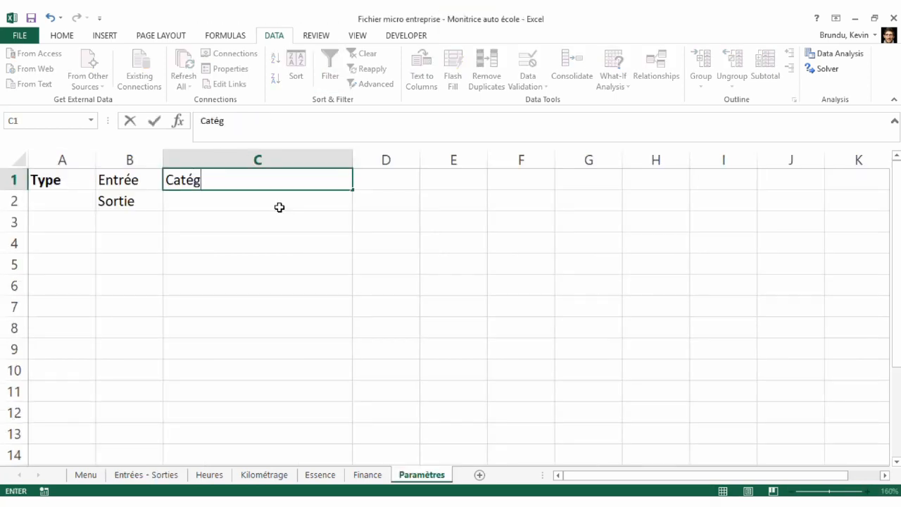
Step: Enter the heading Catégorie in C1 of the Paramètres sheet and narrow column C
text(orie)
key(ctrl+Return)
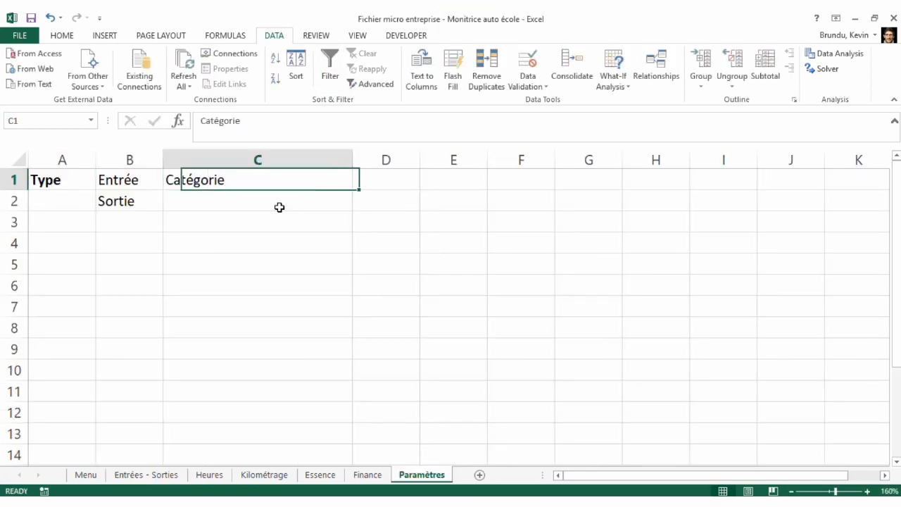
drag(352, 160, 236, 161)
Step: Enter the heading Sous catégorie in E1 of the Paramètres sheet and fit column E to its text
click(336, 177)
text(So)
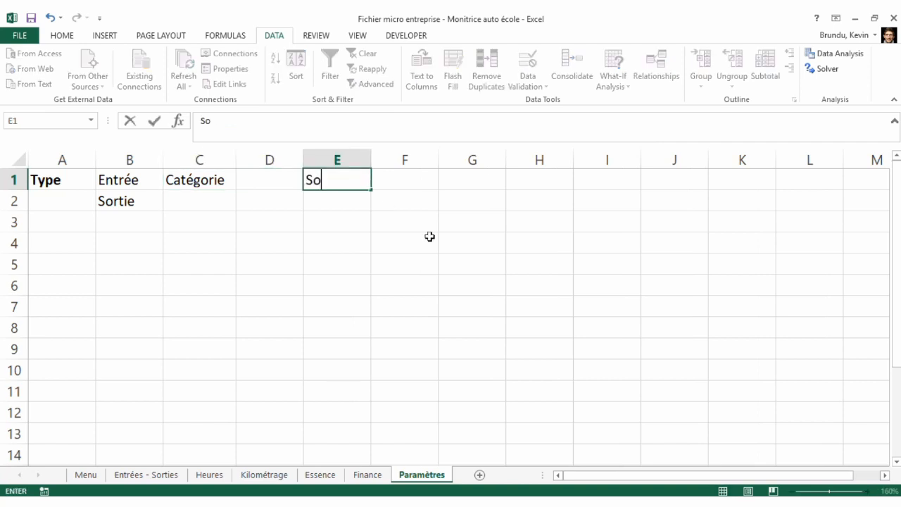
text(us catégorie)
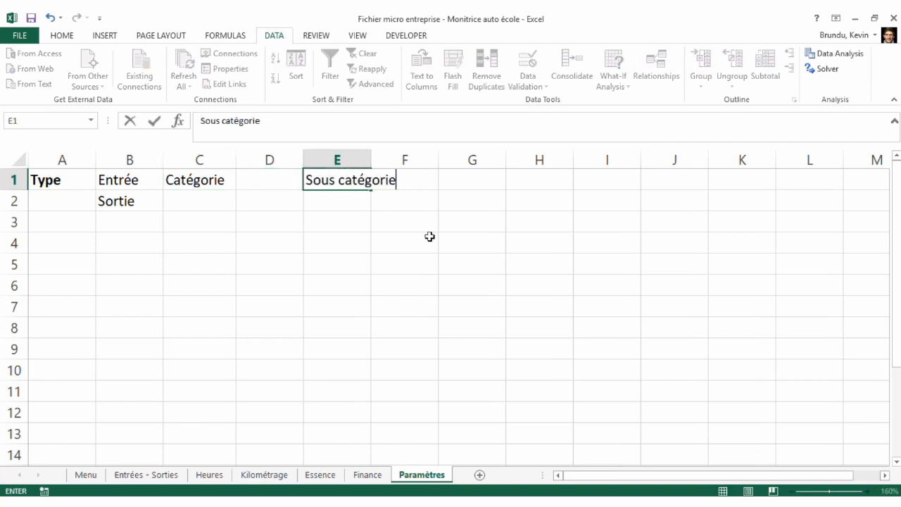
key(Tab)
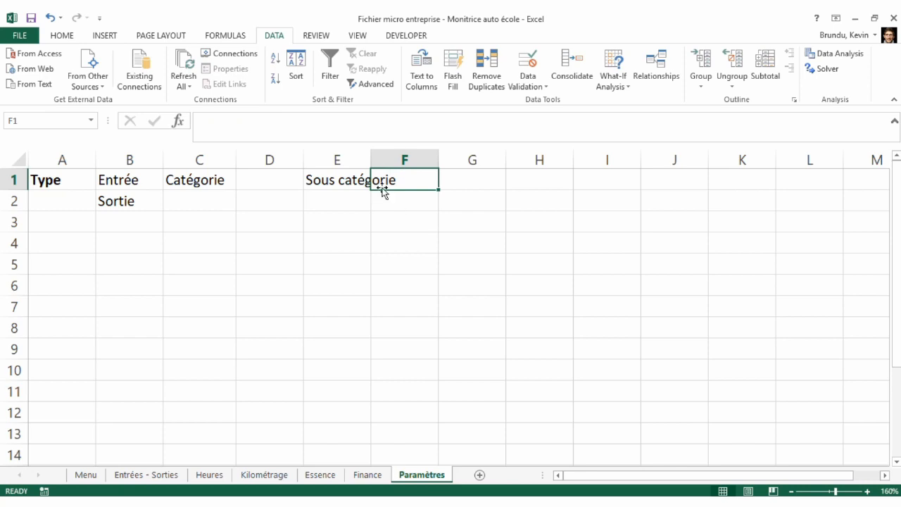
double_click(372, 160)
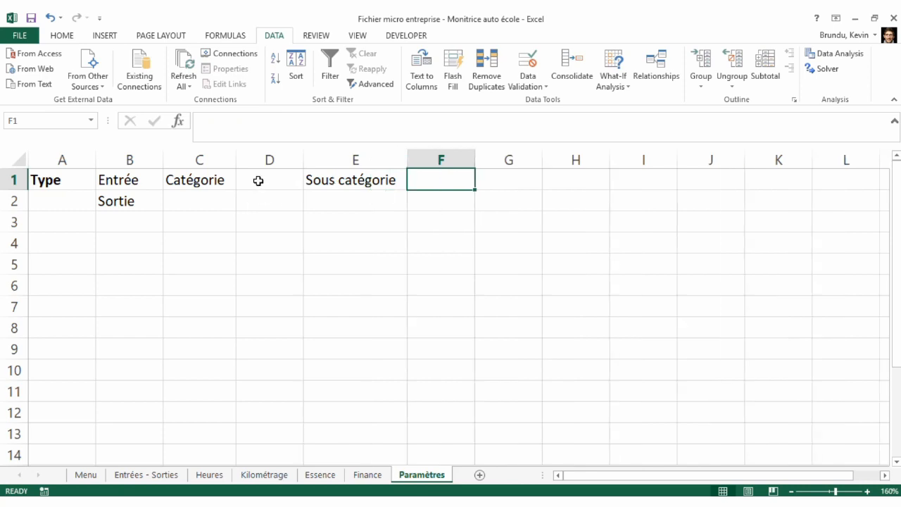
Step: Make the Catégorie and Sous catégorie headings in C1 and E1 bold
click(215, 178)
ctrl+click(366, 179)
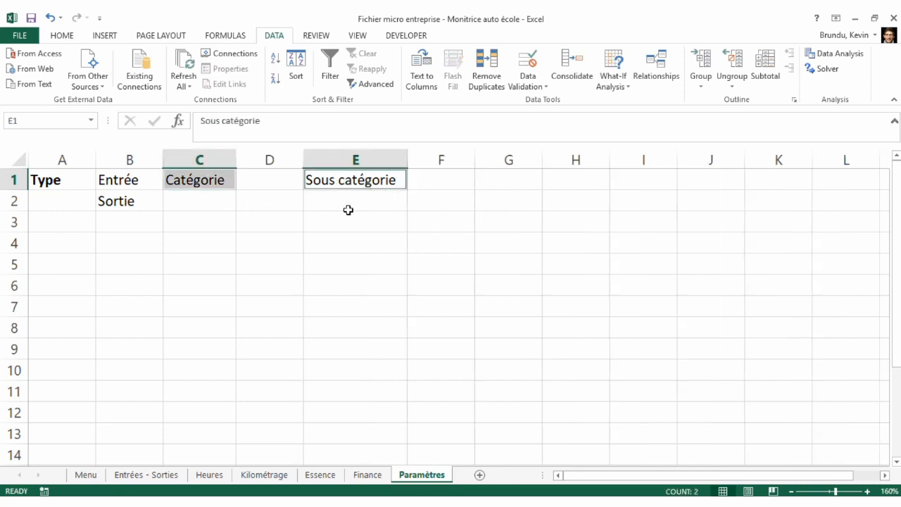
key(ctrl+b)
click(180, 215)
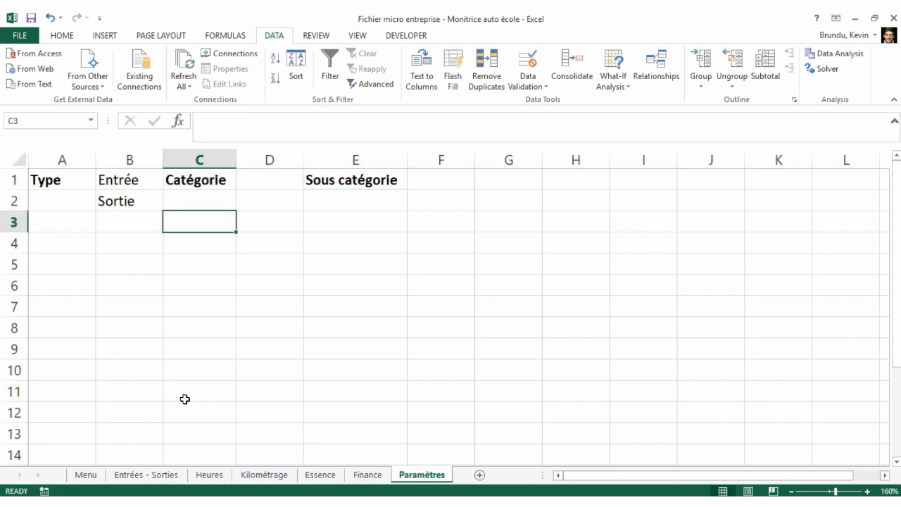
Step: Add list data validation to Type cell A2 of the Entrées - Sorties table with source =Paramètres!$B:$B, and check its drop-down choices
click(145, 476)
click(96, 217)
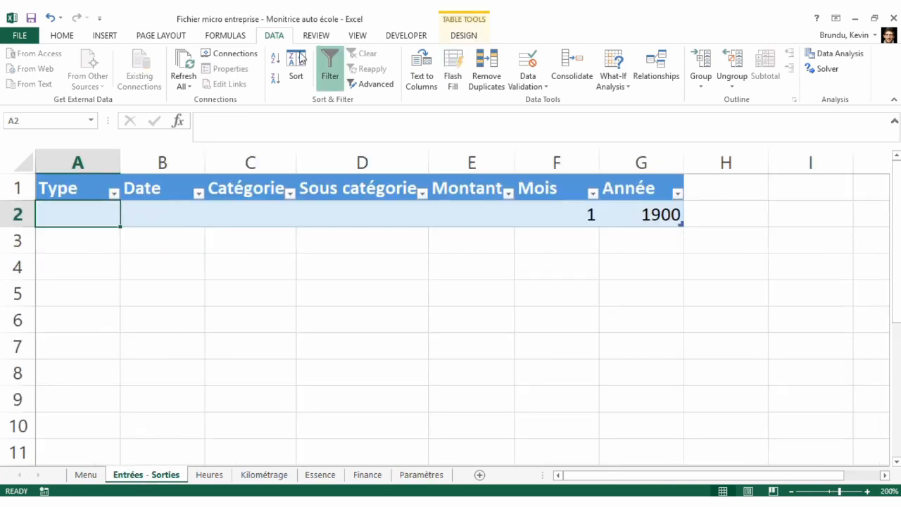
click(542, 87)
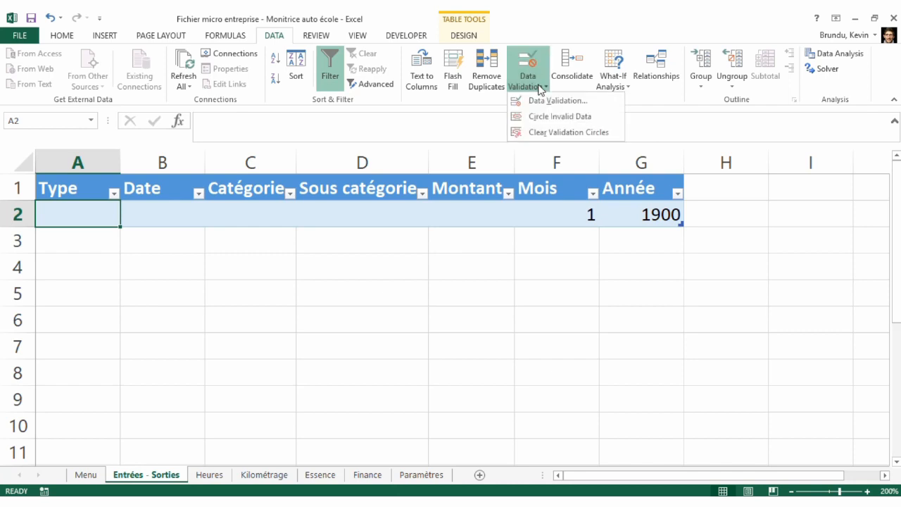
click(557, 99)
click(613, 319)
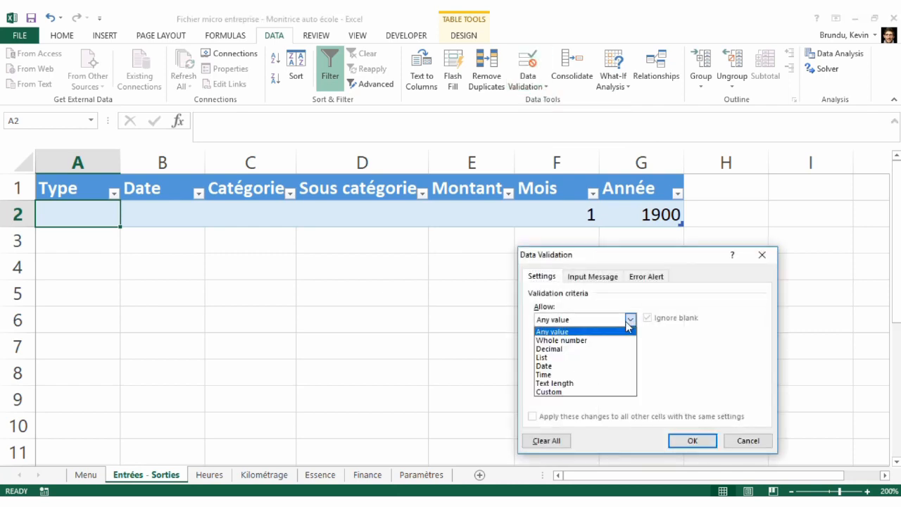
click(597, 357)
click(705, 372)
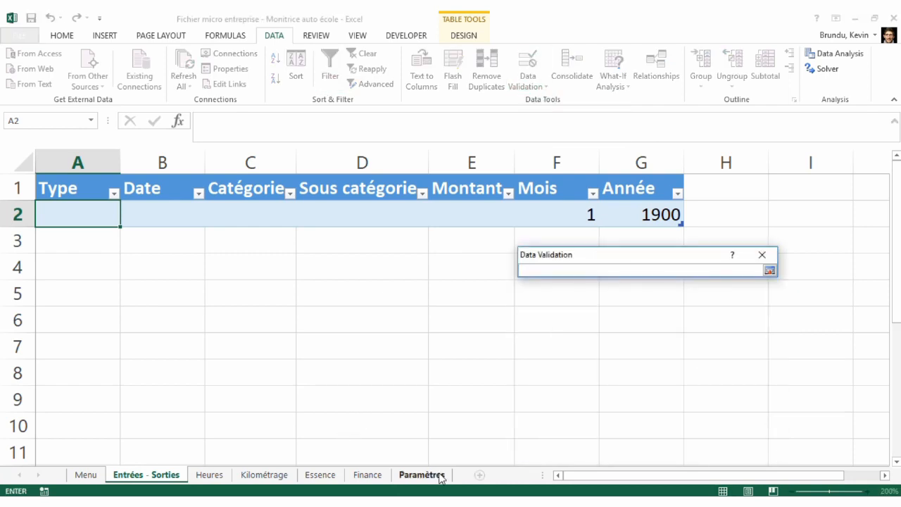
click(422, 474)
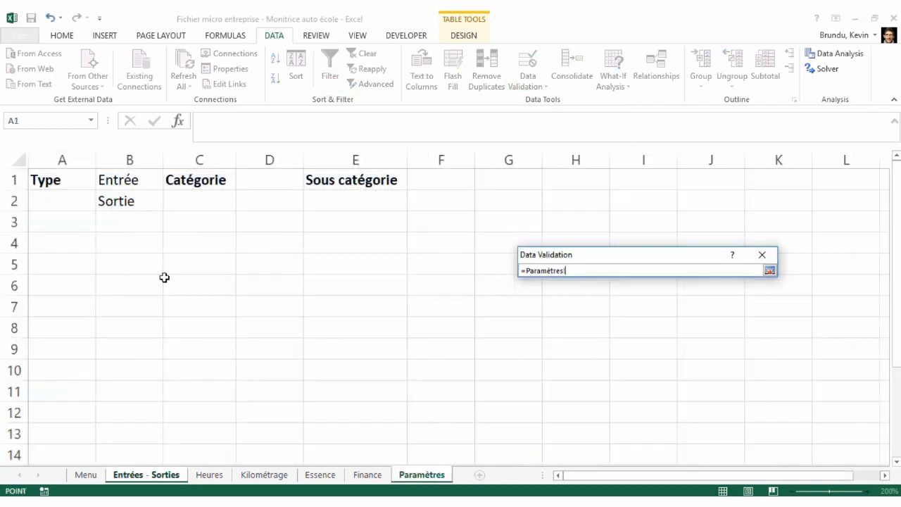
click(126, 169)
key(Return)
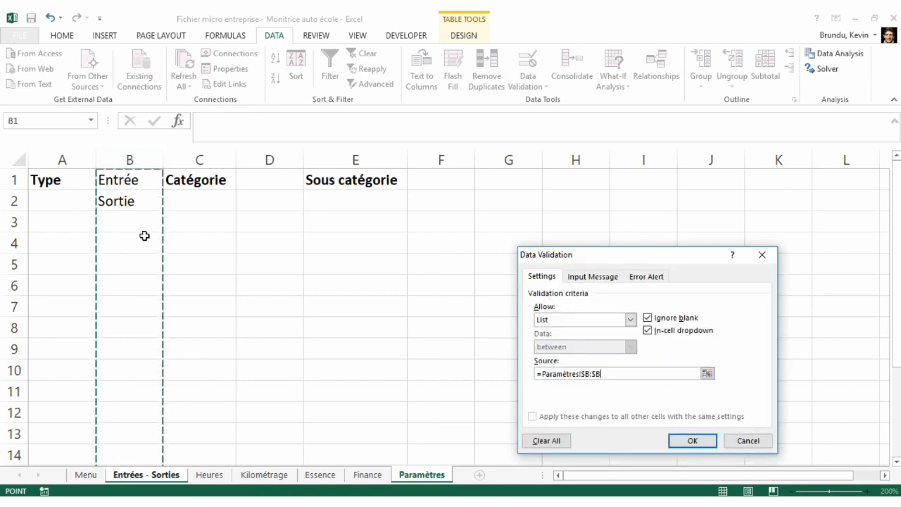
key(Return)
click(127, 220)
click(127, 222)
click(188, 217)
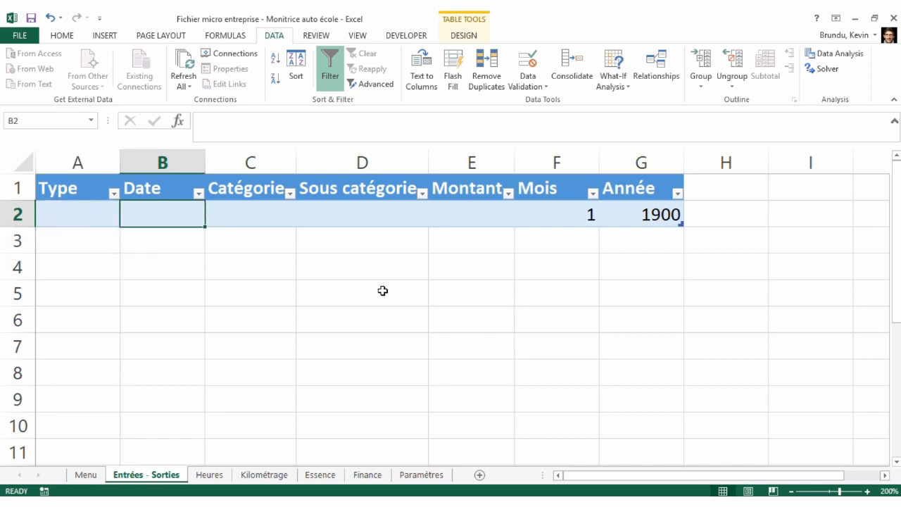
key(Tab)
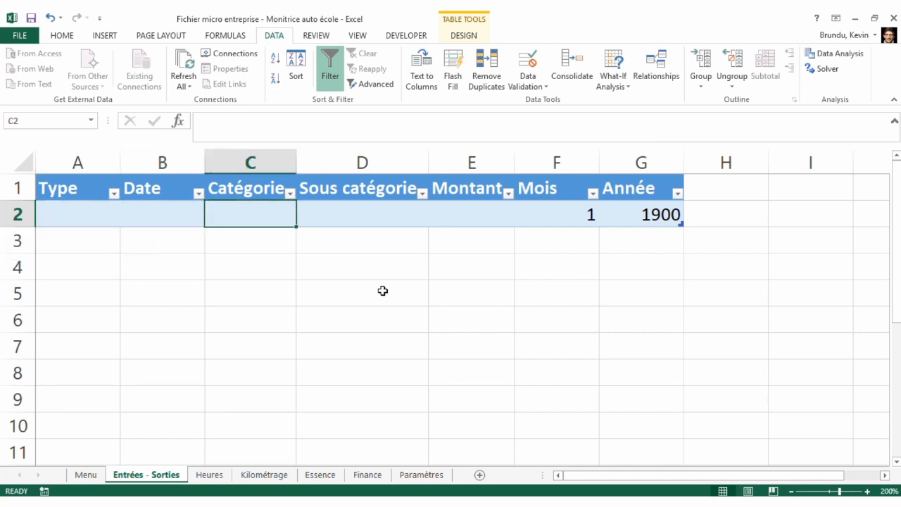
key(Home)
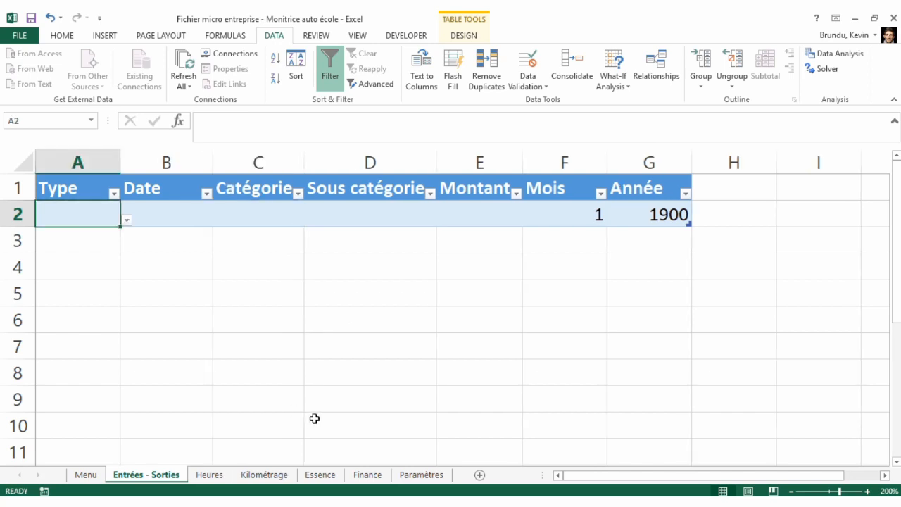
Step: Review the table columns on the Heures and Kilométrage sheets, ending on the Heures sheet
click(209, 476)
click(261, 475)
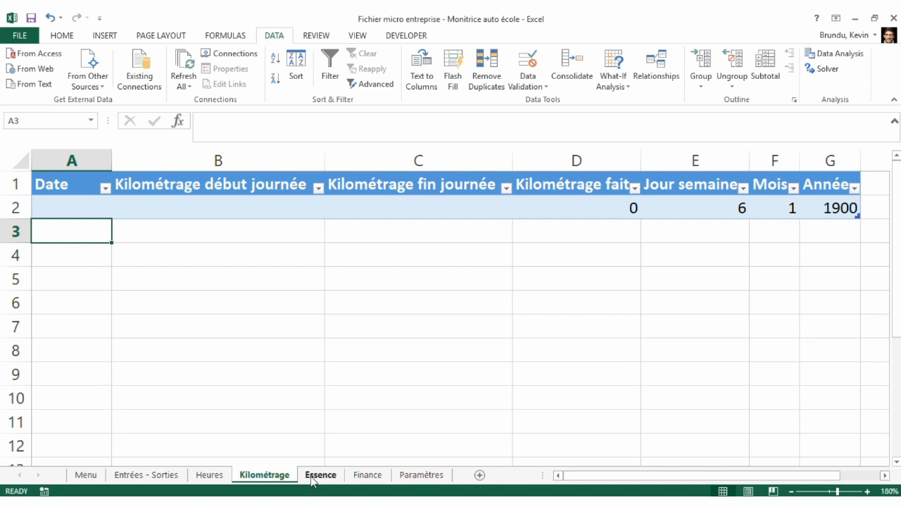
click(226, 476)
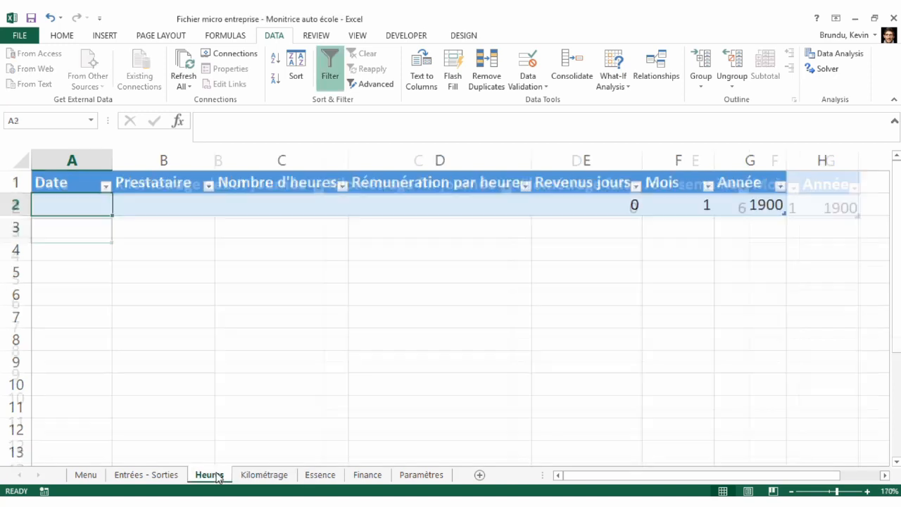